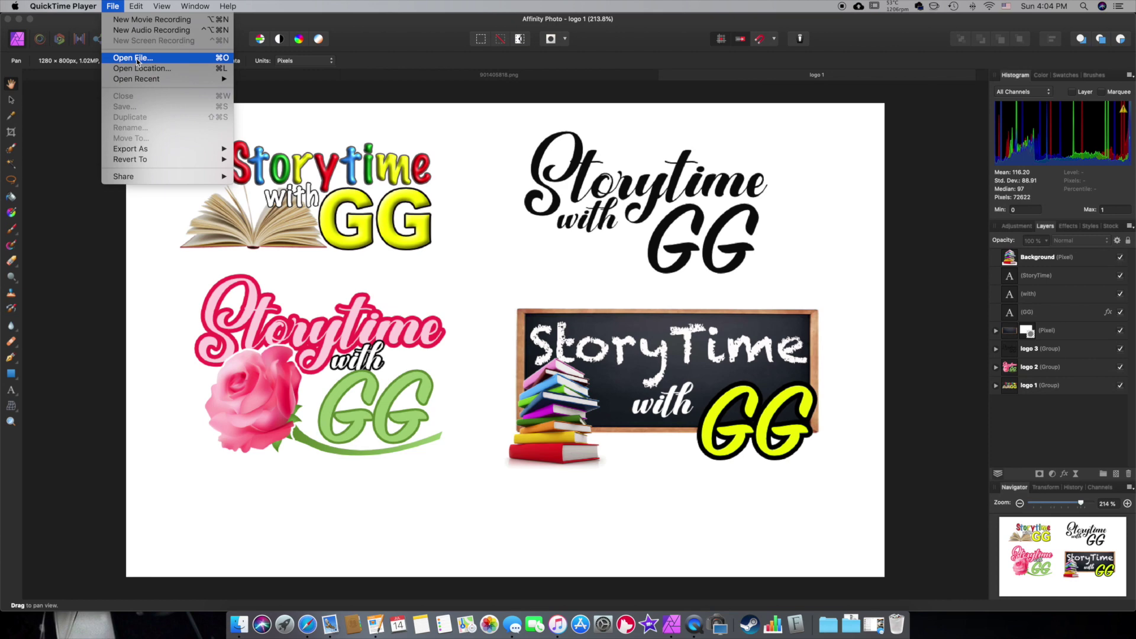
# Step: Open the 2560 x 1440 channel-art template g76fw9yw5zf11.png from the clip art folder
pyautogui.click(137, 58)
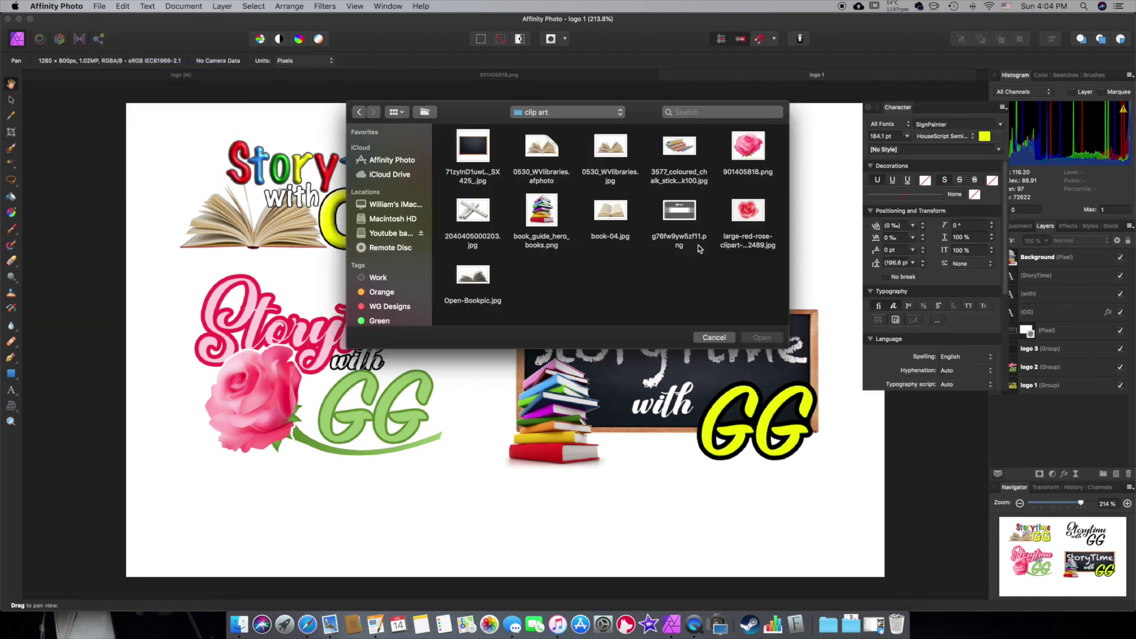
pyautogui.click(679, 214)
pyautogui.click(762, 338)
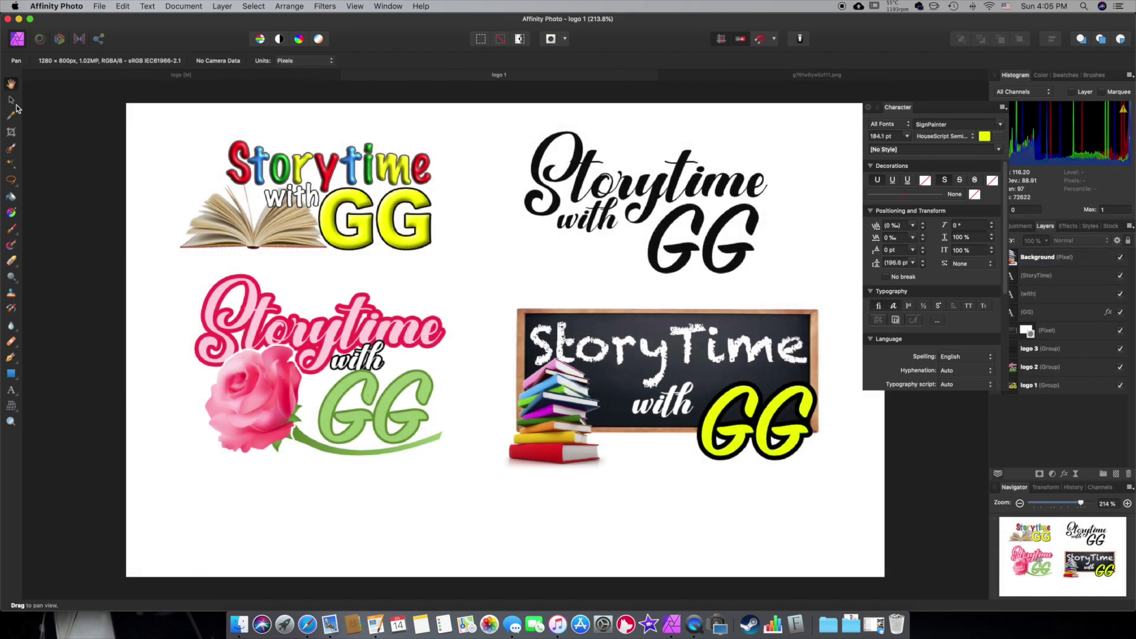
pyautogui.click(12, 100)
# Step: Copy the colourful book logo from logo 1 and paste it into the banner template
pyautogui.click(289, 223)
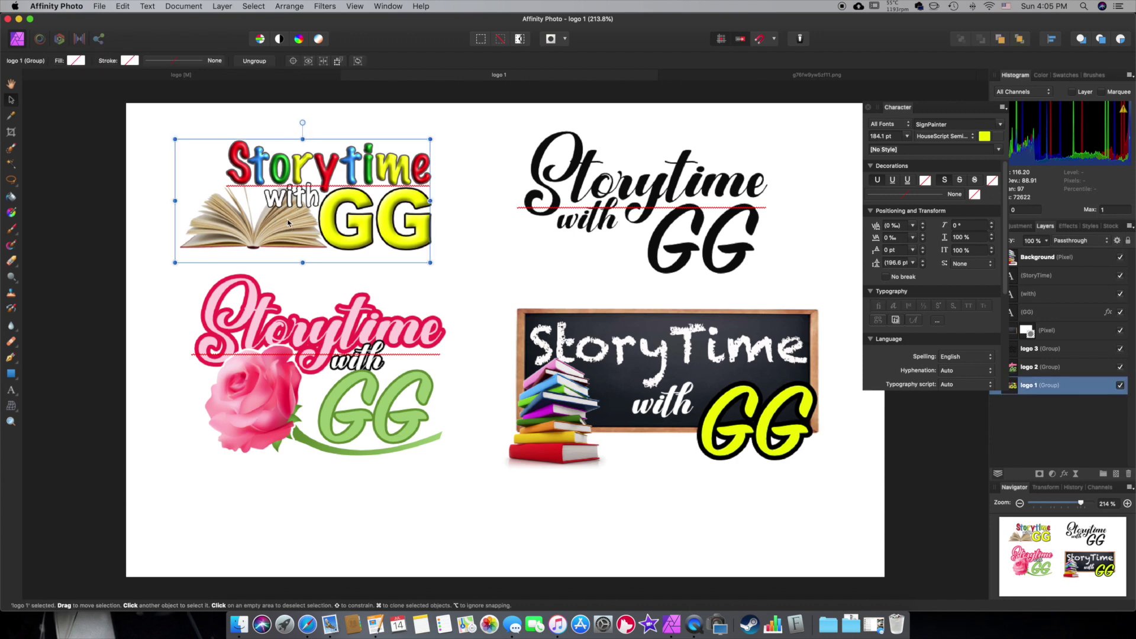
pyautogui.rightClick(365, 224)
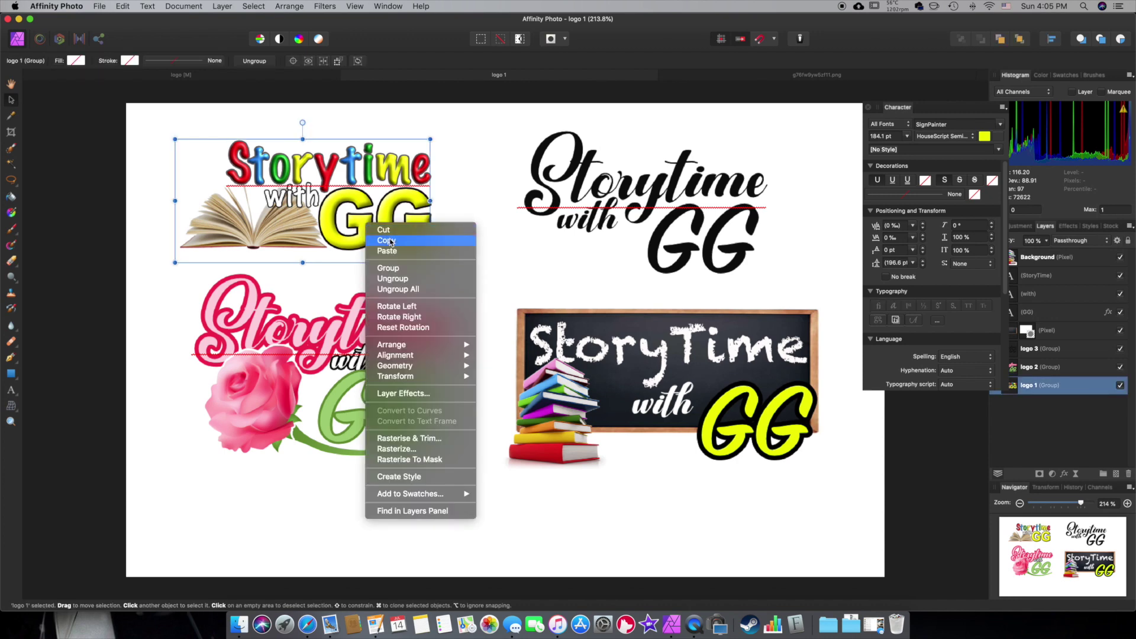
pyautogui.click(394, 238)
pyautogui.click(743, 74)
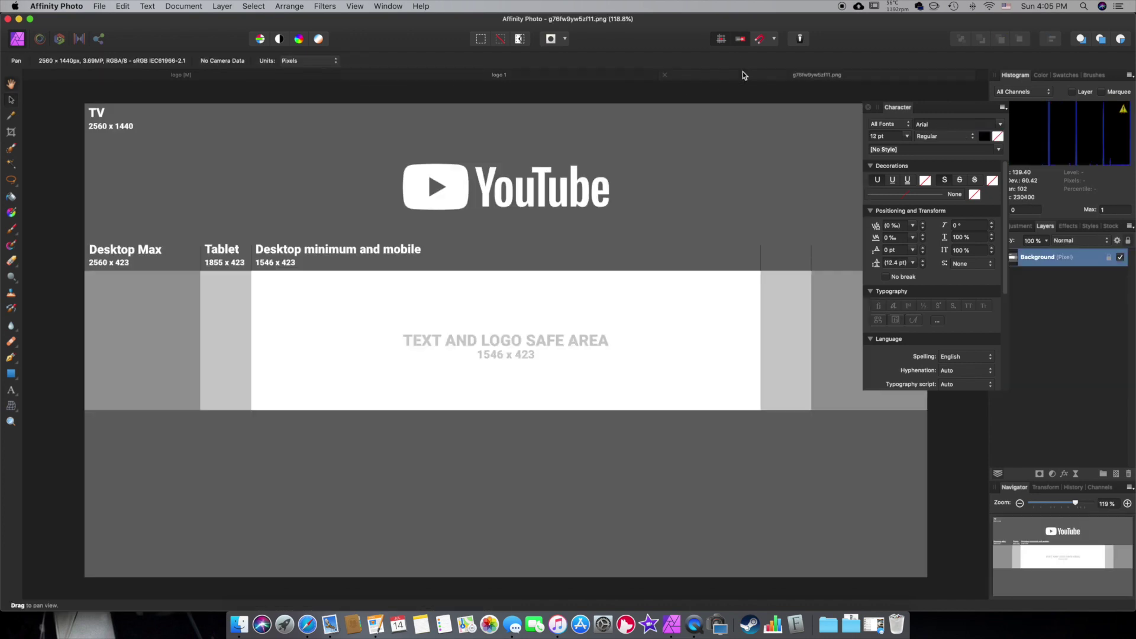
pyautogui.click(124, 6)
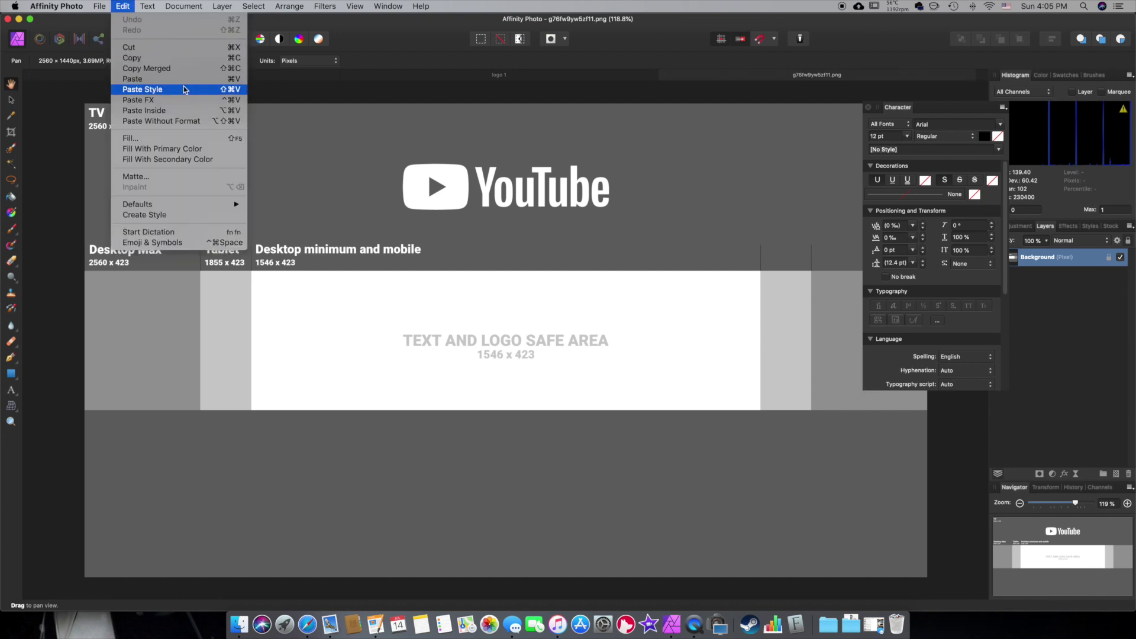
pyautogui.click(180, 80)
# Step: Move and enlarge the pasted logo so it fills the centre safe area
pyautogui.press('v')
pyautogui.moveTo(180, 169); pyautogui.dragTo(502, 346)
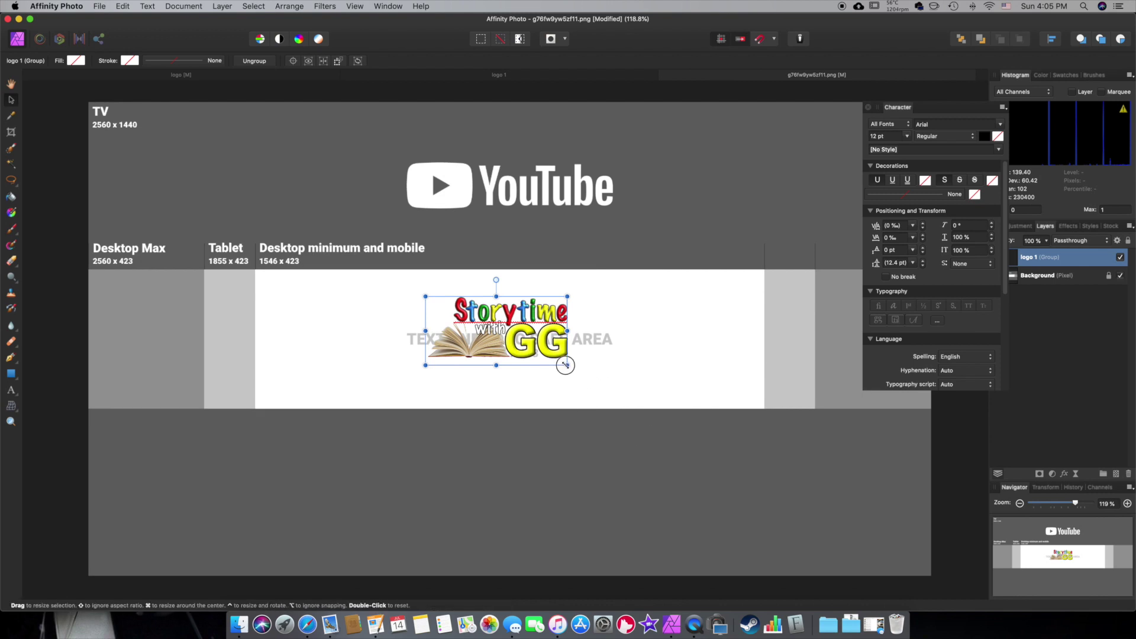
pyautogui.moveTo(565, 365); pyautogui.dragTo(647, 420)
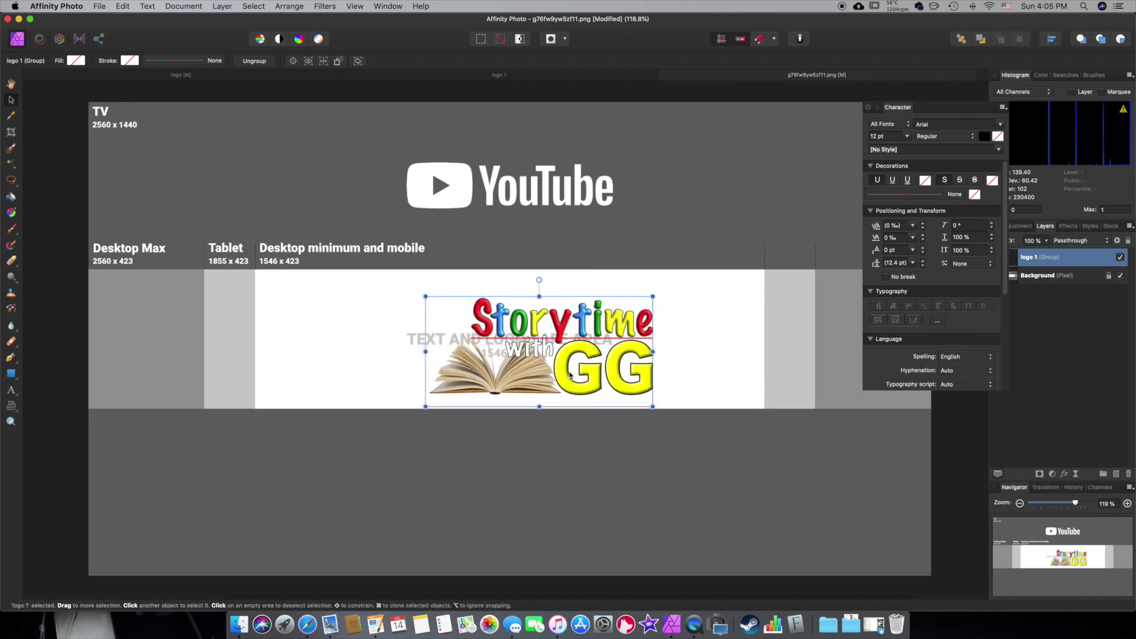
pyautogui.moveTo(571, 374); pyautogui.dragTo(630, 392)
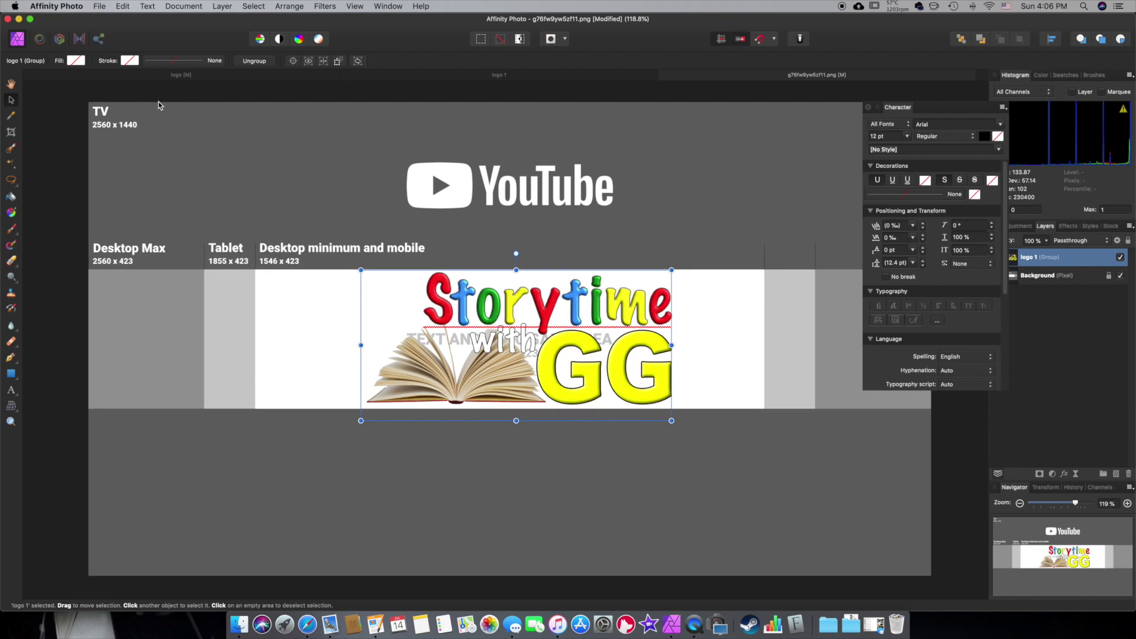
# Step: Clear the logo selection, marquee part of the banner, then select the entire document
pyautogui.hscroll(3, 234, 266)
pyautogui.scroll(2, 234, 266)
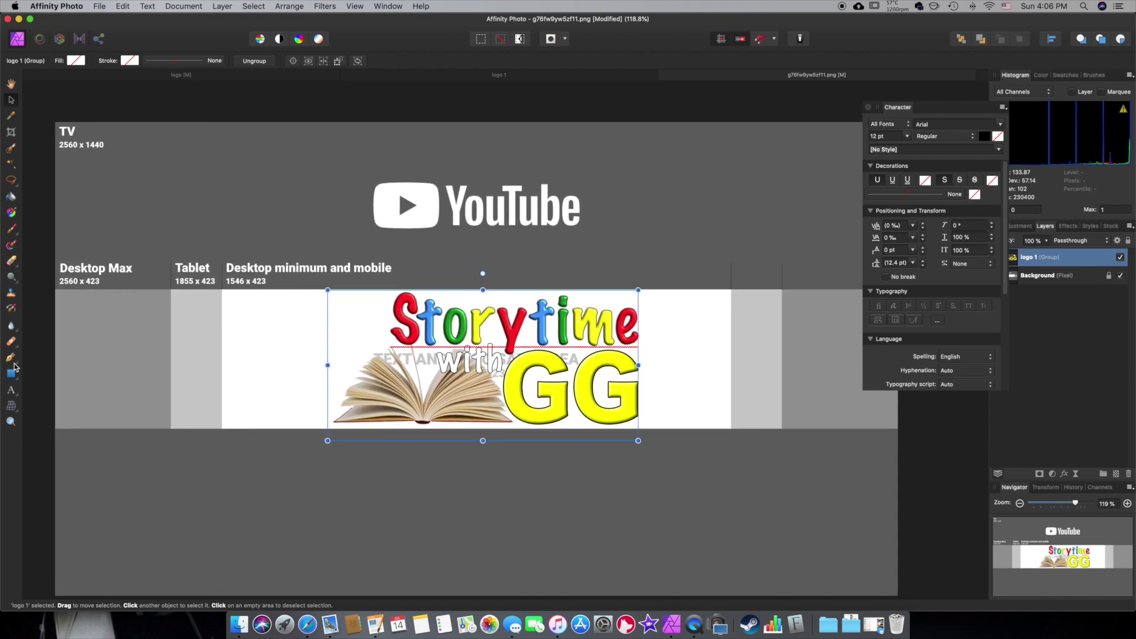
pyautogui.hscroll(-5, 51, 220)
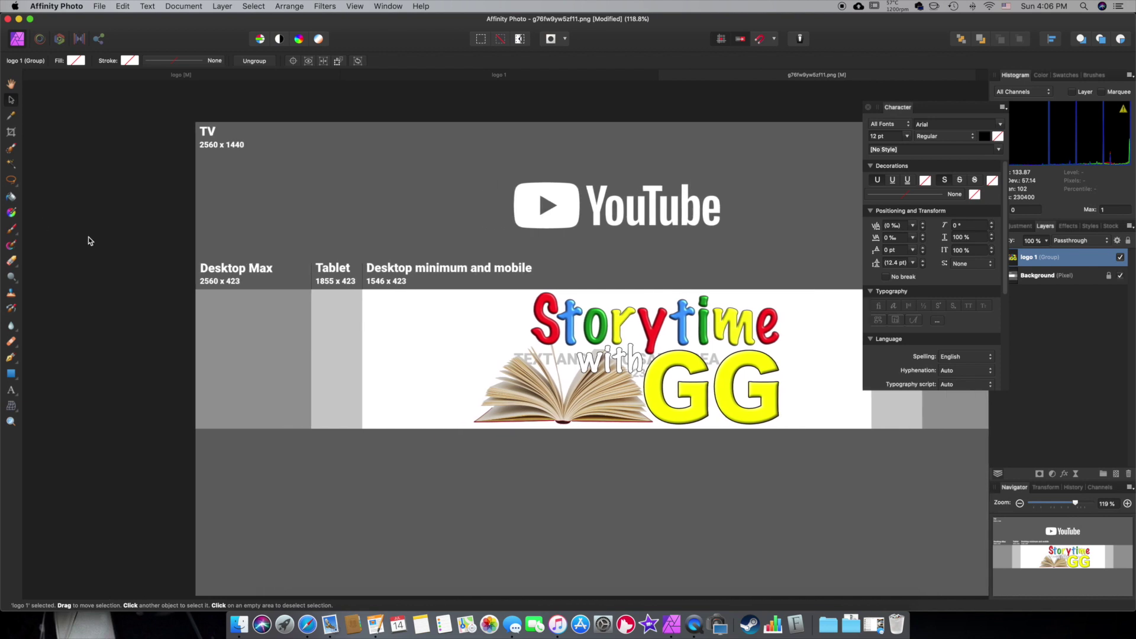
pyautogui.click(87, 241)
pyautogui.click(16, 185)
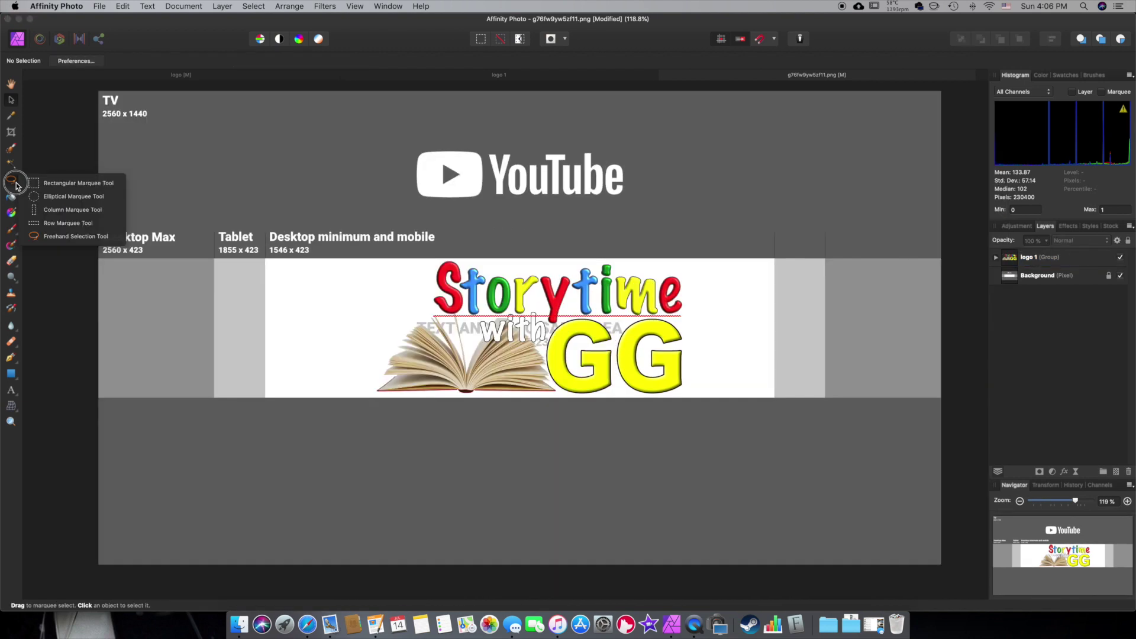
pyautogui.click(71, 183)
pyautogui.moveTo(91, 89); pyautogui.dragTo(444, 322)
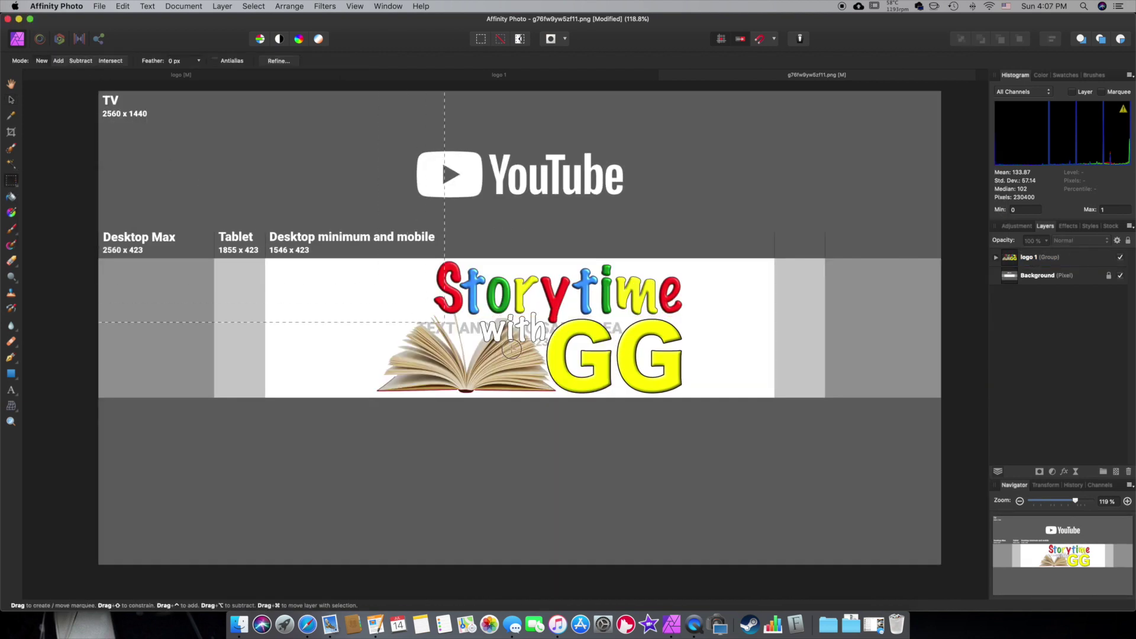
pyautogui.press('super+a')
pyautogui.hscroll(2, 177, 195)
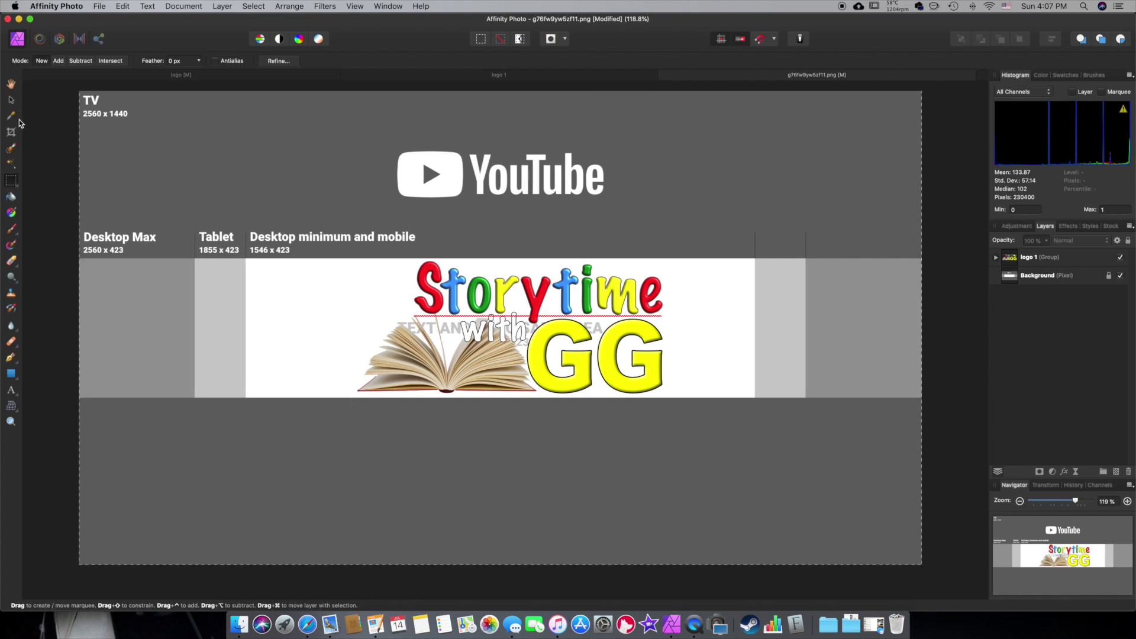
# Step: Centre the logo 1 group horizontally with Align Center
pyautogui.click(11, 101)
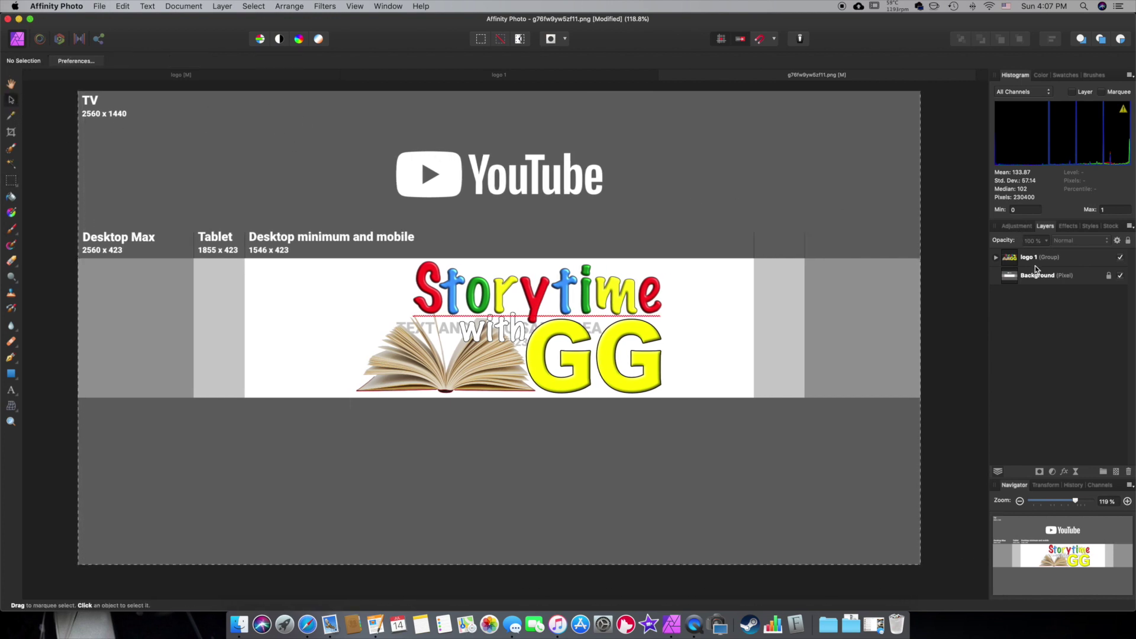
pyautogui.click(1012, 261)
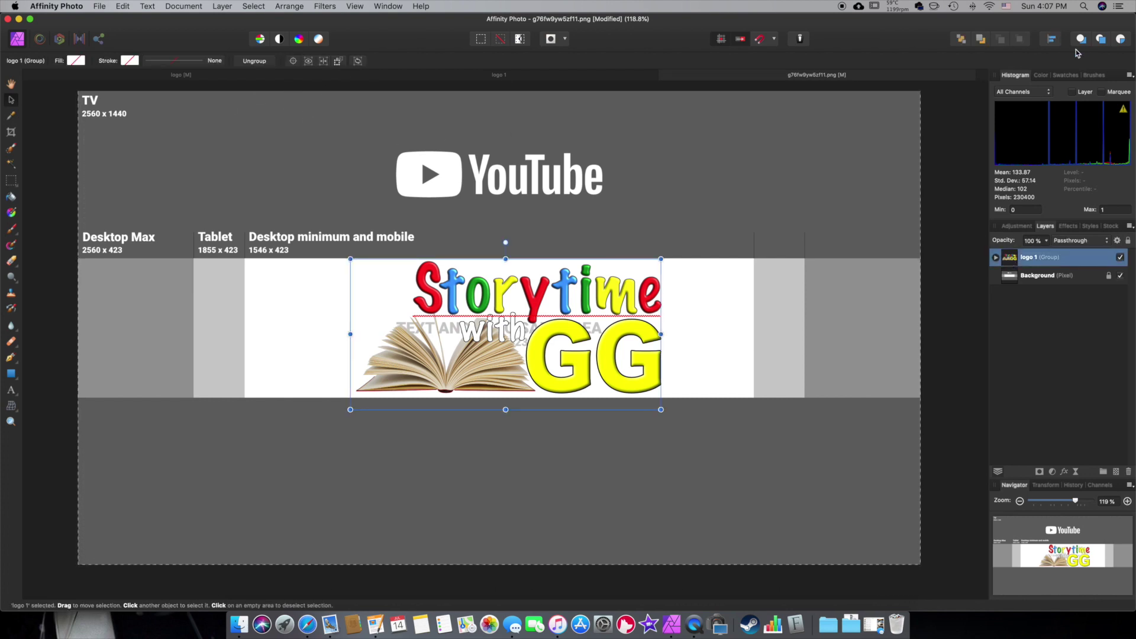
pyautogui.click(1052, 42)
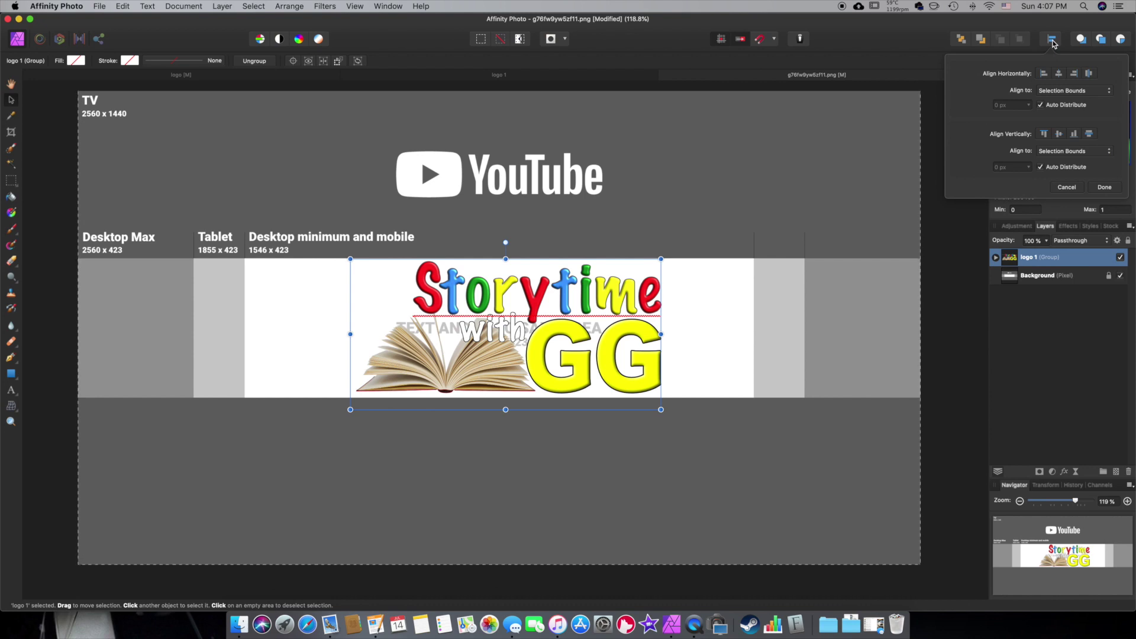
pyautogui.click(1059, 74)
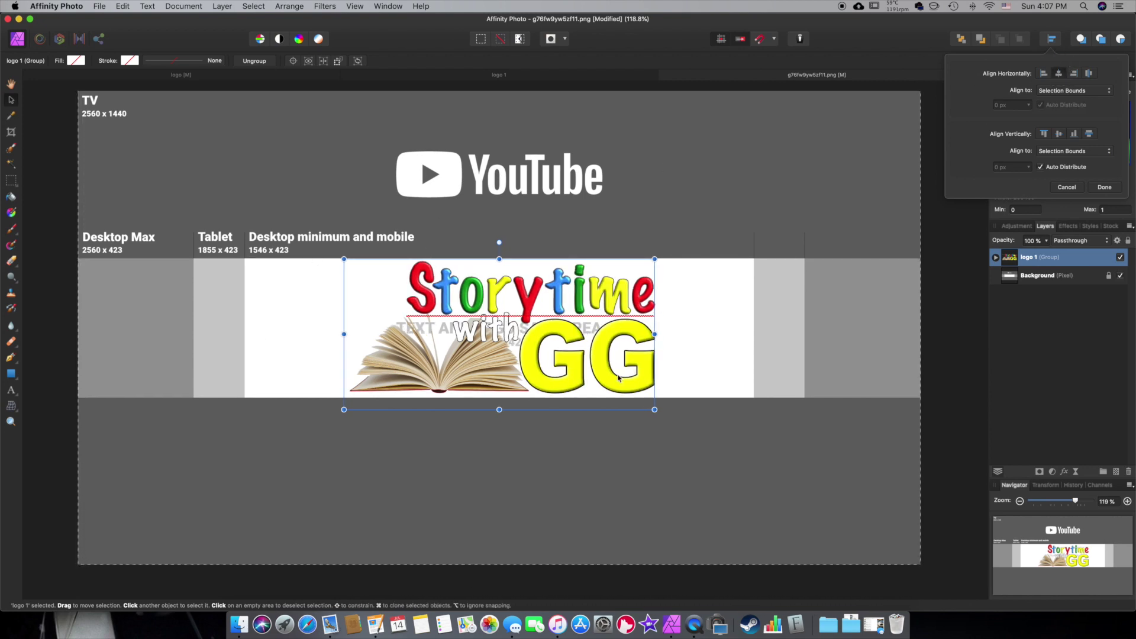
pyautogui.click(446, 325)
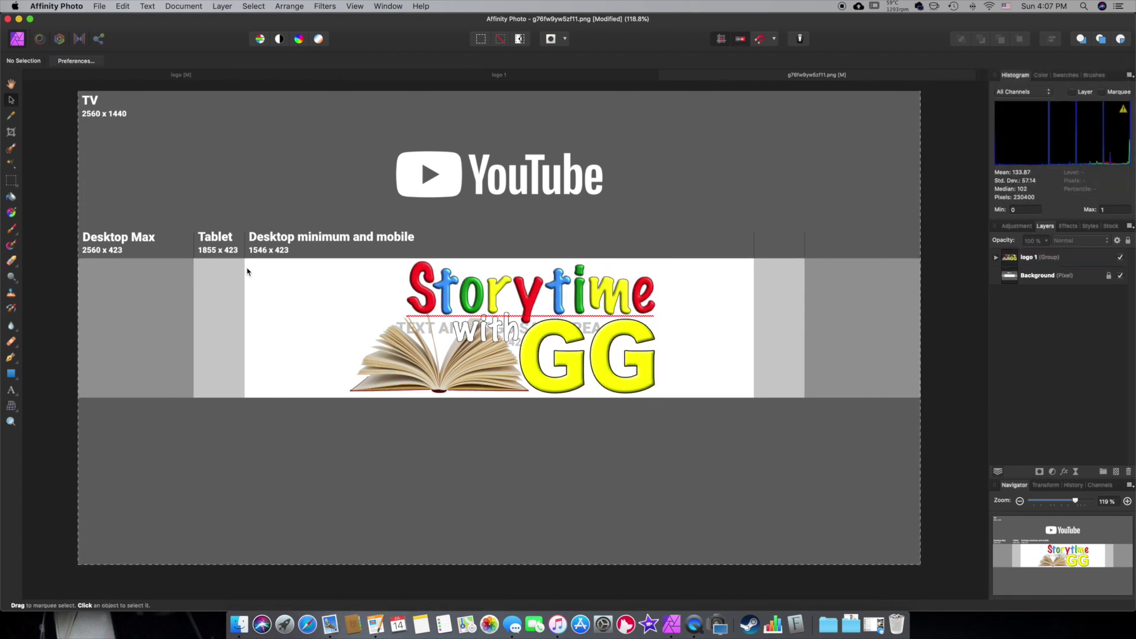
# Step: Expand the logo group and thicken the GG text outline to 13 px
pyautogui.click(1025, 265)
pyautogui.click(995, 259)
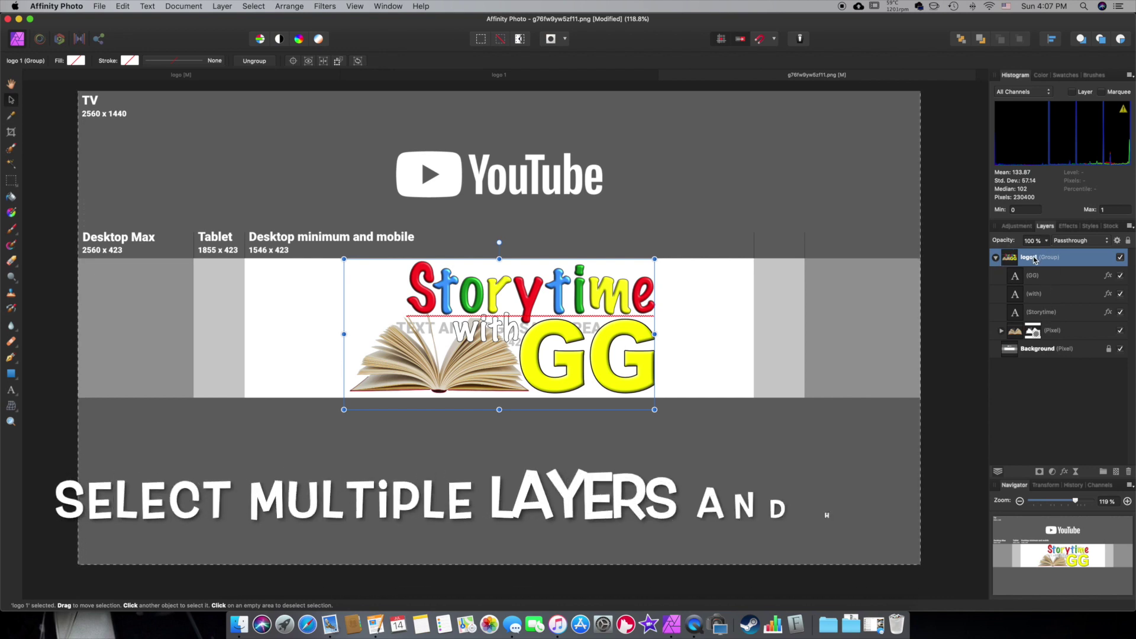
pyautogui.click(1052, 277)
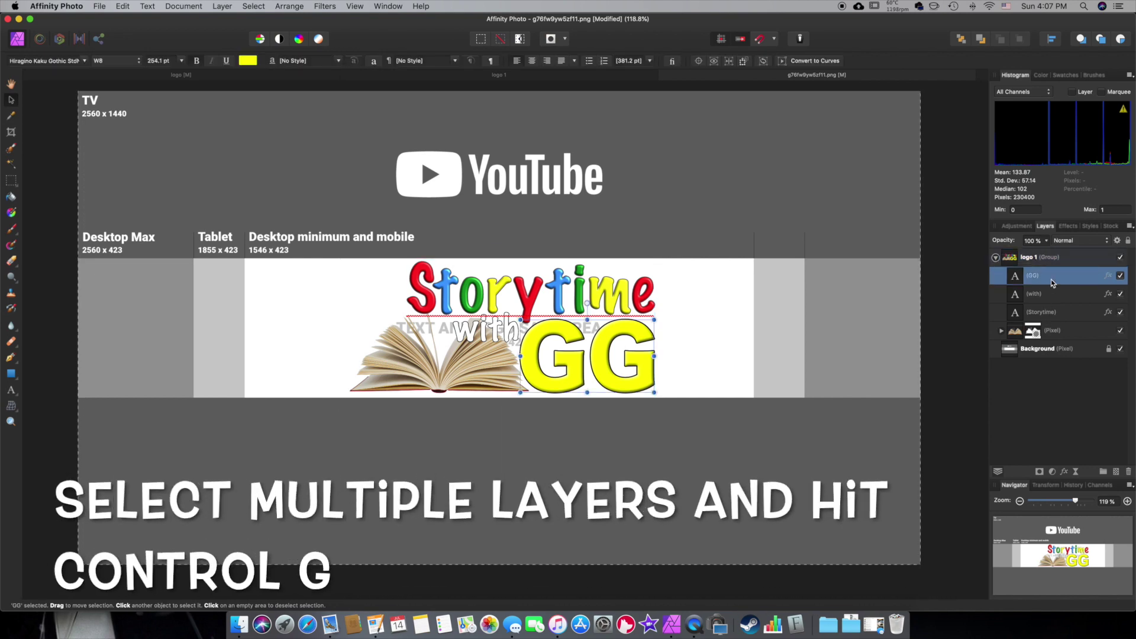
pyautogui.click(1108, 276)
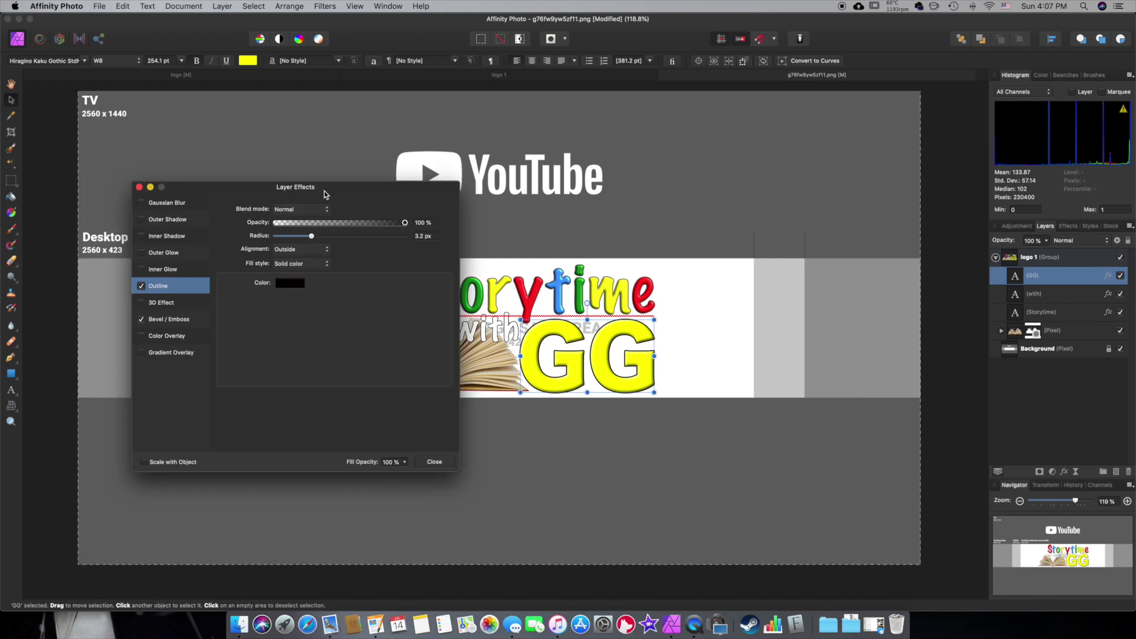
pyautogui.moveTo(324, 194); pyautogui.dragTo(843, 281)
pyautogui.moveTo(852, 325); pyautogui.dragTo(856, 325)
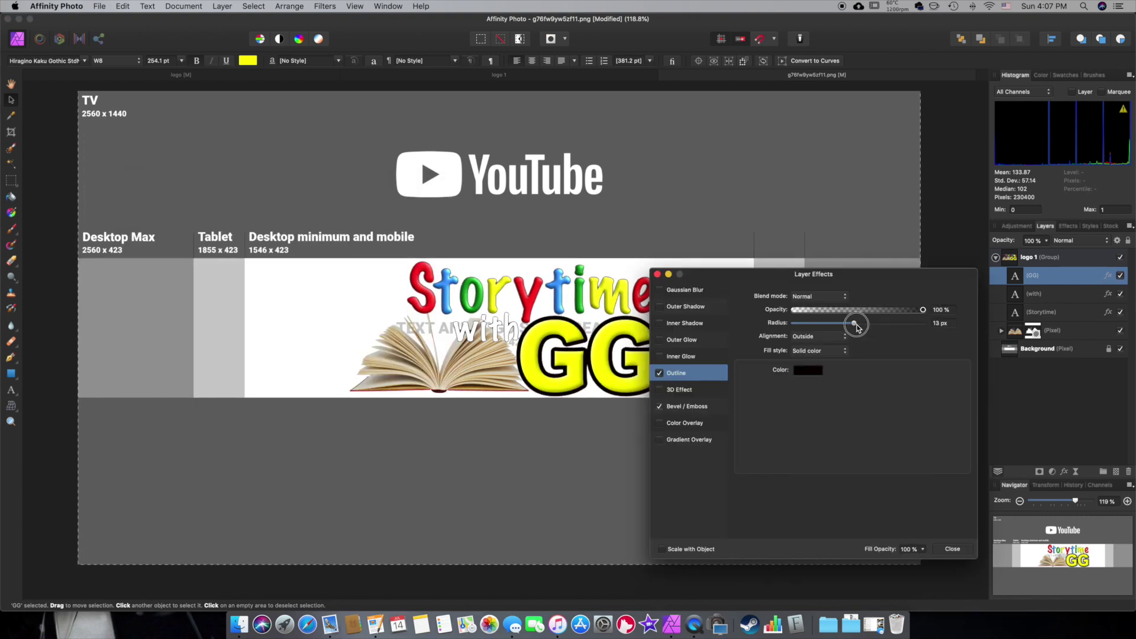
pyautogui.click(952, 549)
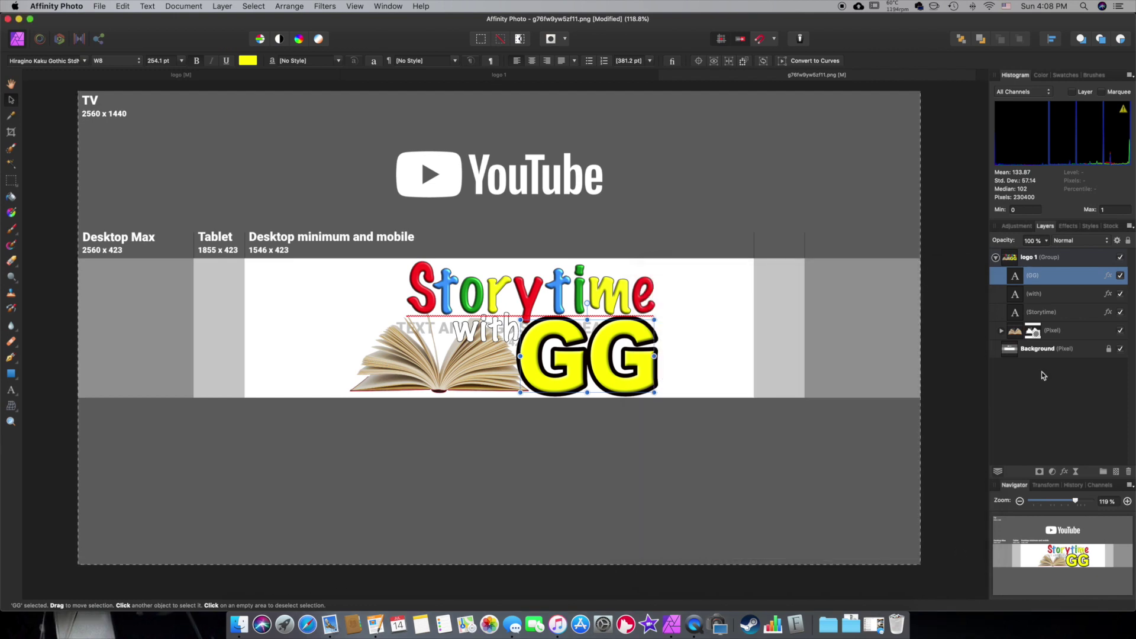
# Step: Thicken the outlines on the 'with' and 'Storytime' text layers
pyautogui.click(1078, 299)
pyautogui.click(1111, 295)
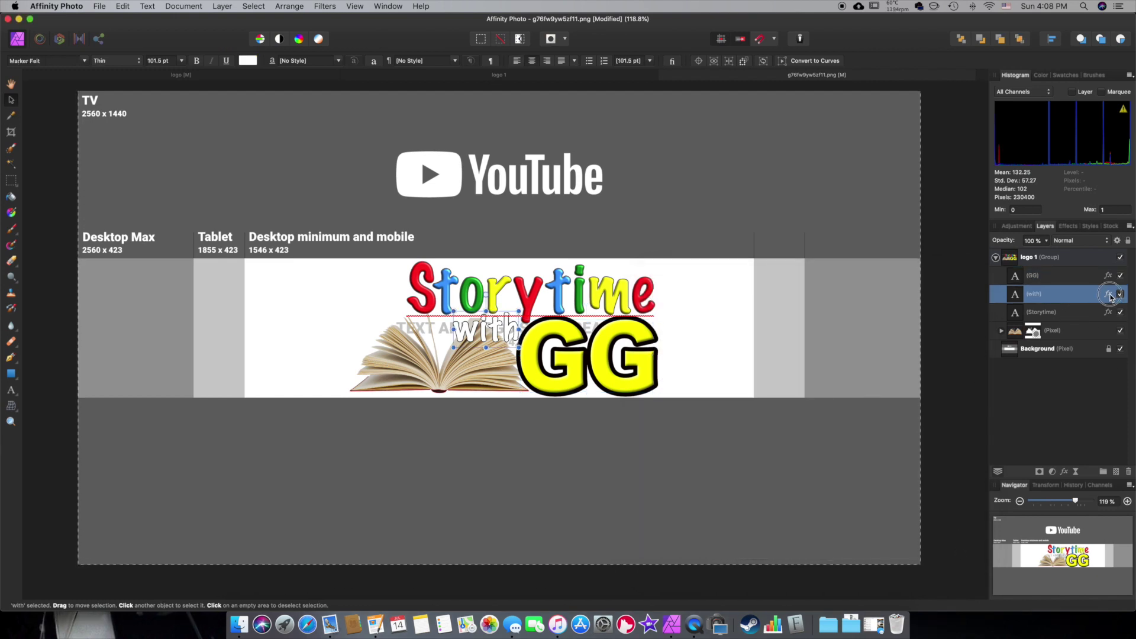
pyautogui.moveTo(825, 326); pyautogui.dragTo(843, 328)
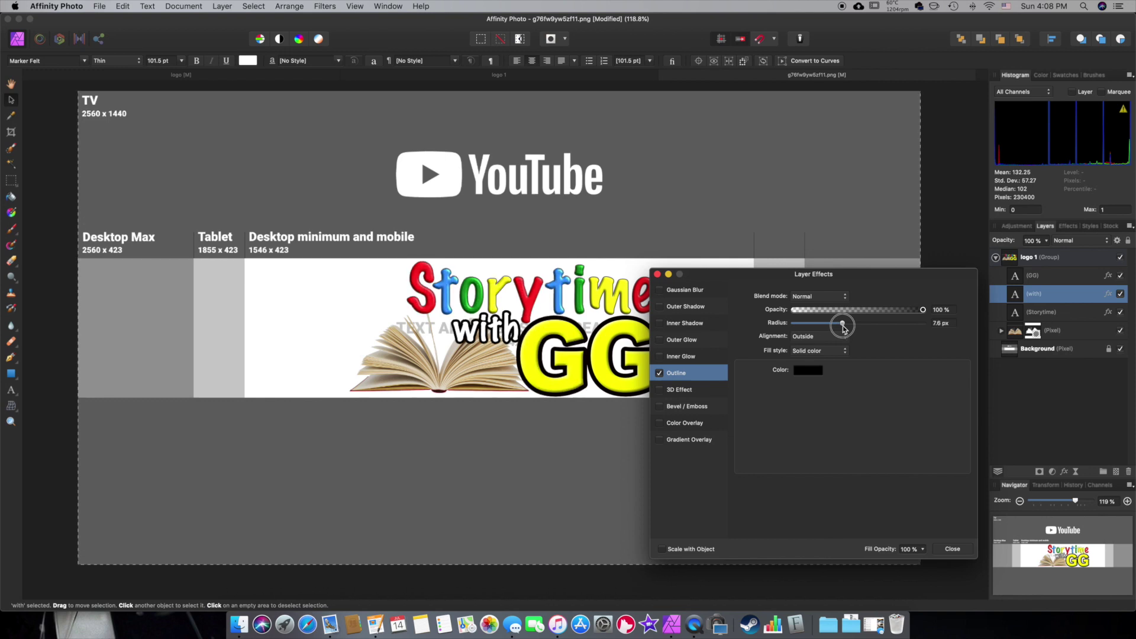
pyautogui.click(952, 549)
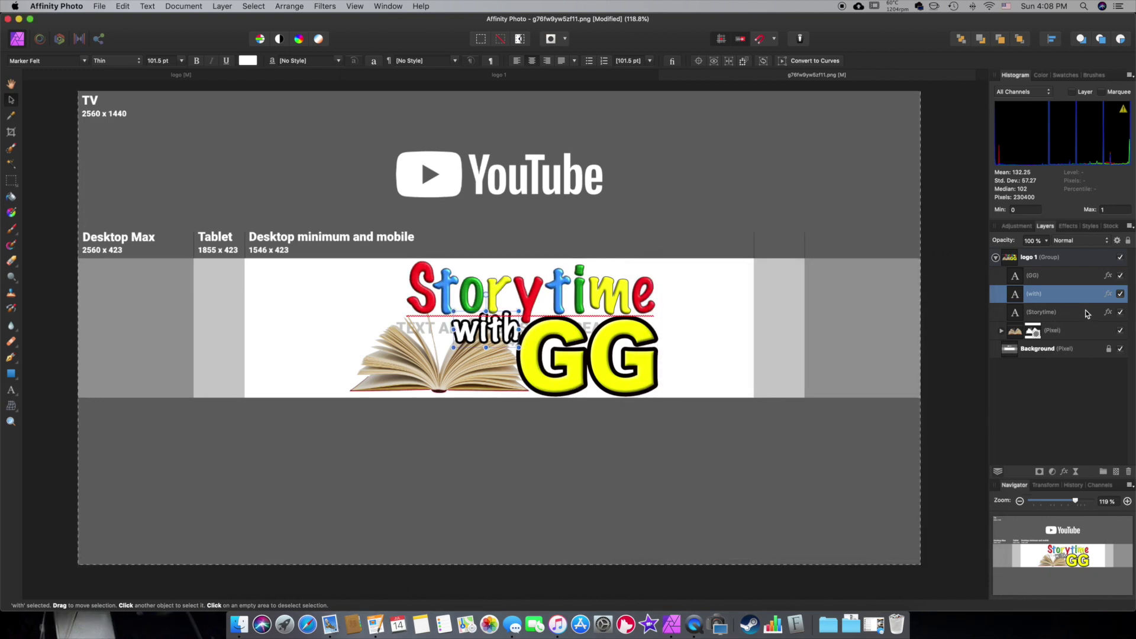
pyautogui.click(1109, 312)
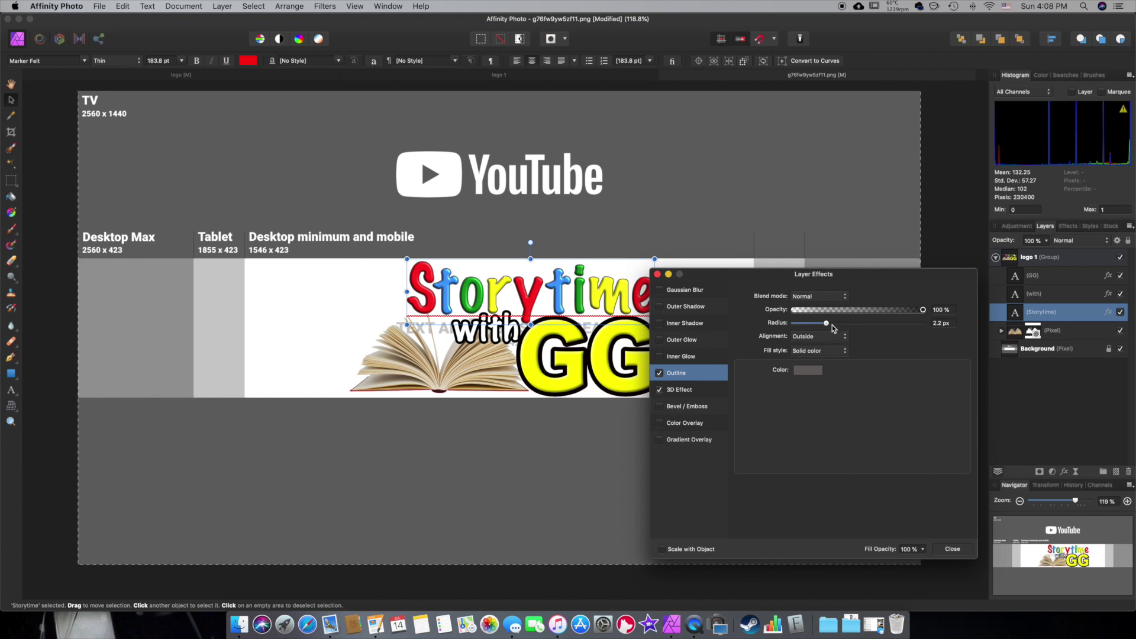
pyautogui.moveTo(831, 325)
pyautogui.mouseDown()
pyautogui.moveTo(852, 326)
pyautogui.moveTo(843, 325)
pyautogui.mouseUp()
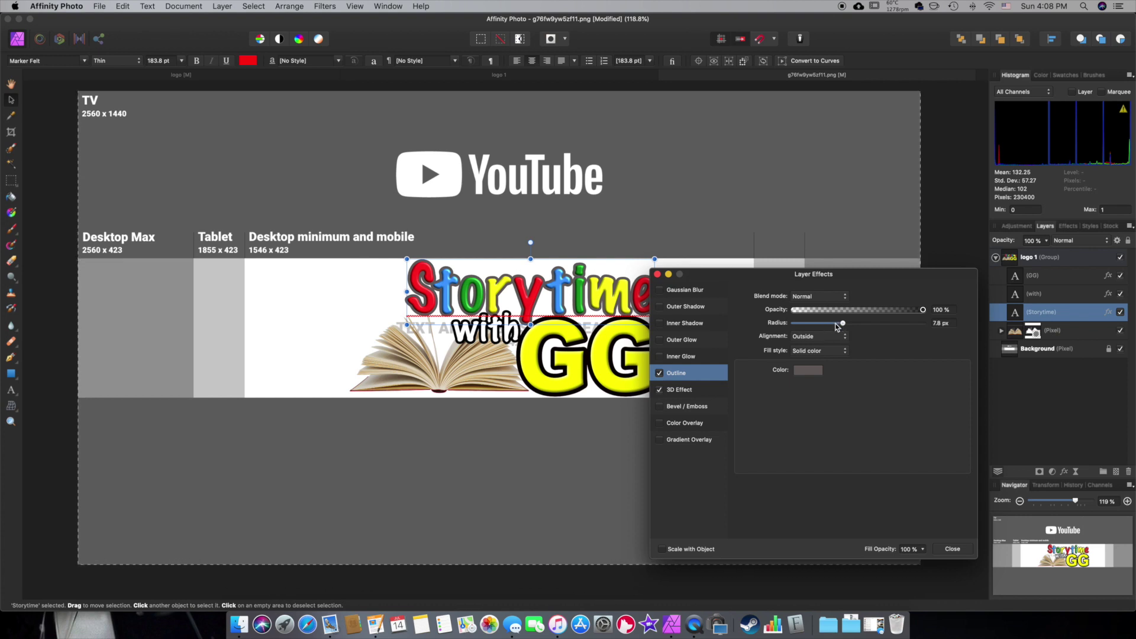
pyautogui.click(953, 549)
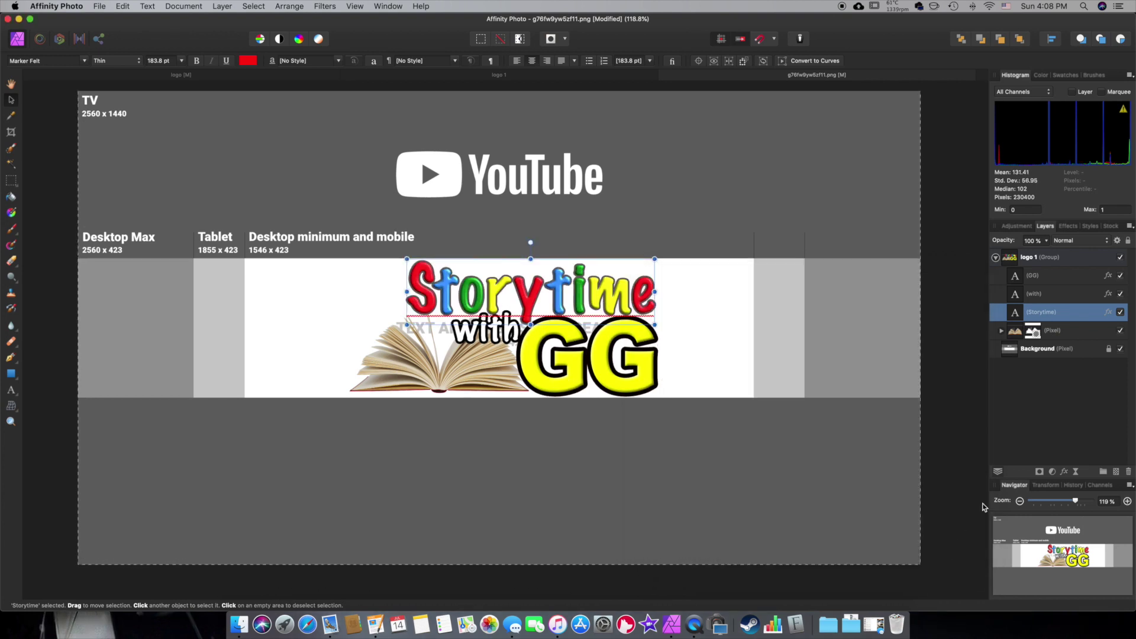
# Step: Deepen the Storytime 3D effect to a radius of about 14.9 px
pyautogui.click(1108, 314)
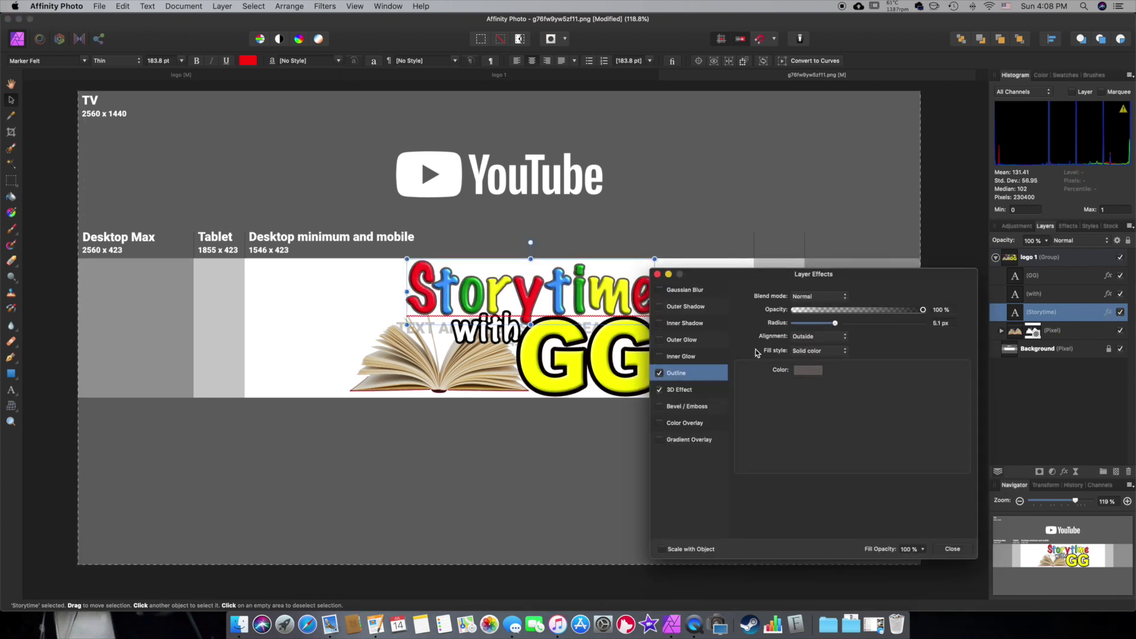
pyautogui.click(690, 389)
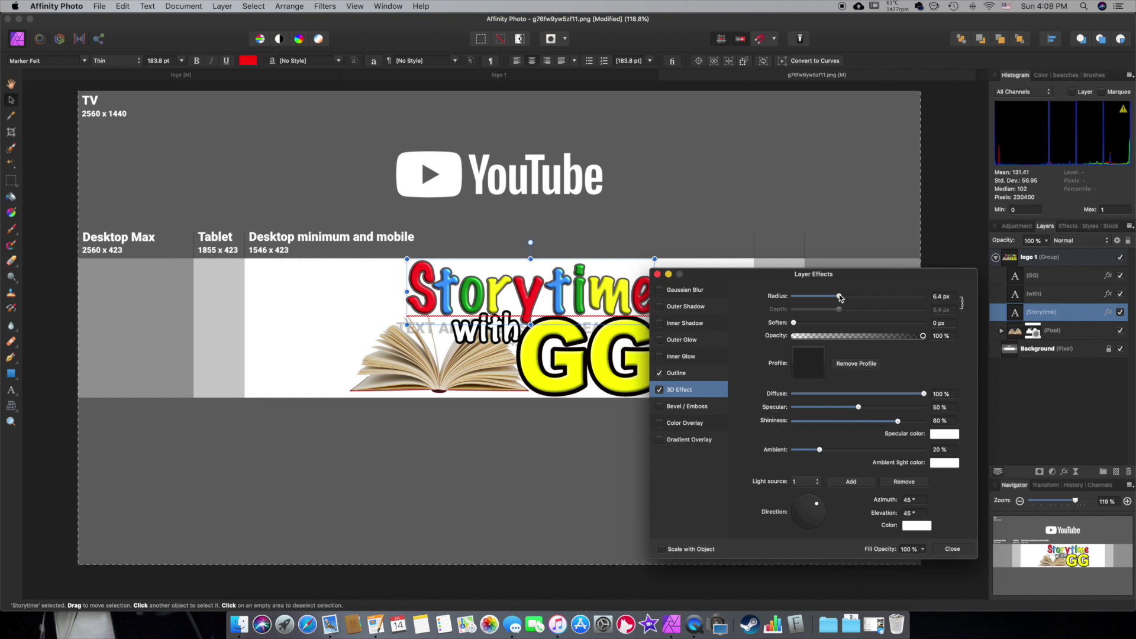
pyautogui.moveTo(839, 298); pyautogui.dragTo(856, 297)
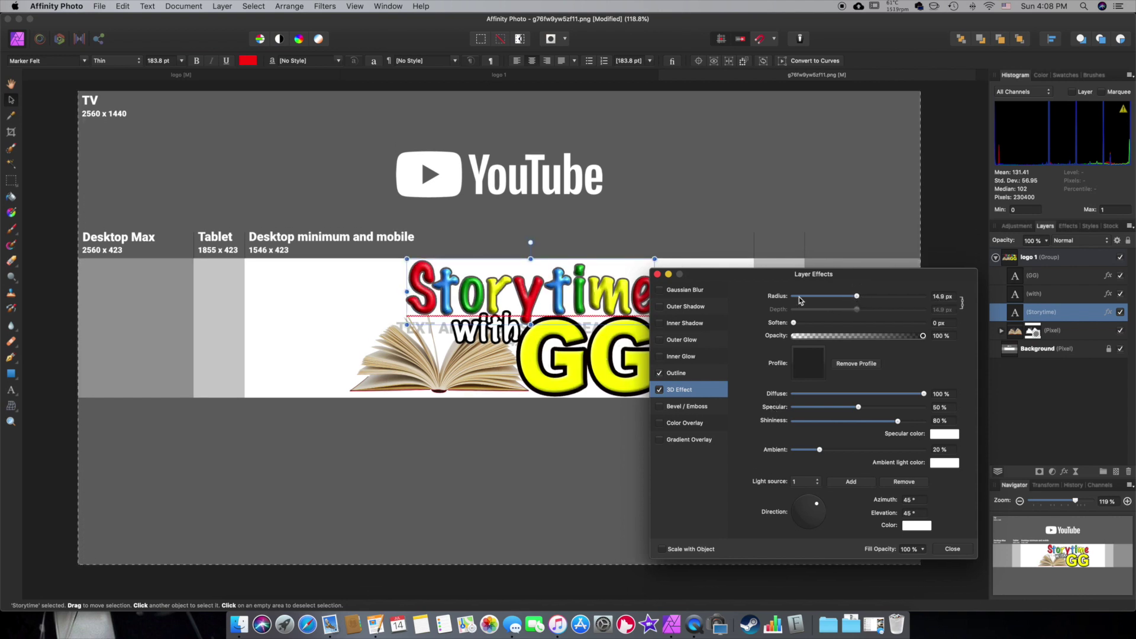
pyautogui.click(952, 550)
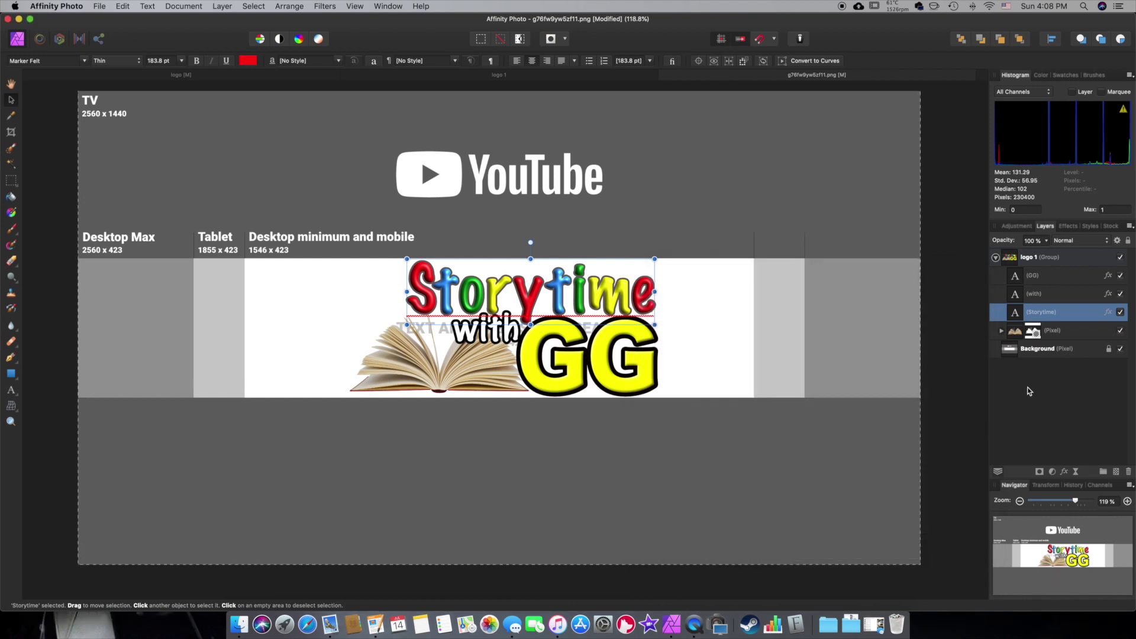
# Step: Widen the GG outline radius to about 19.8 px
pyautogui.click(1065, 275)
pyautogui.click(1107, 276)
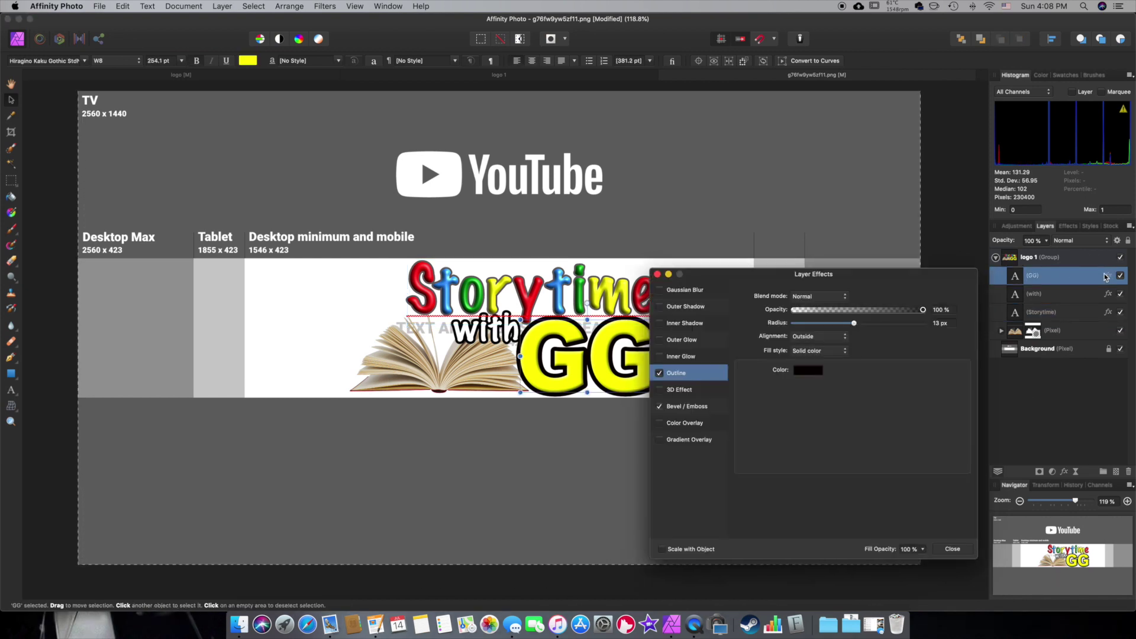
pyautogui.moveTo(855, 325); pyautogui.dragTo(858, 324)
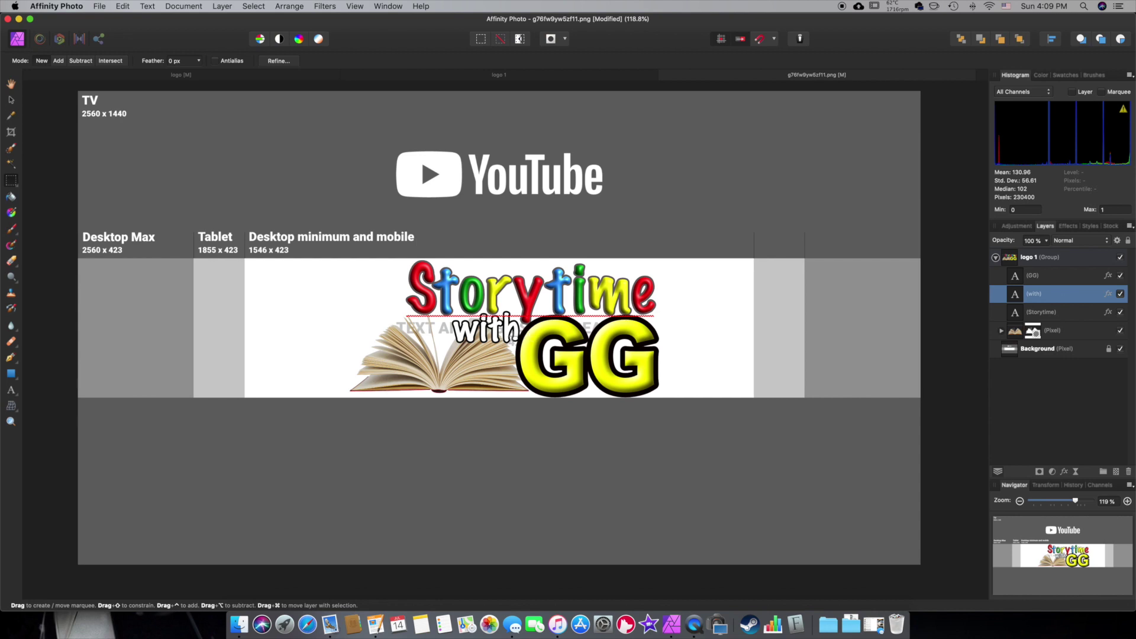
pyautogui.scroll(1, 515, 337)
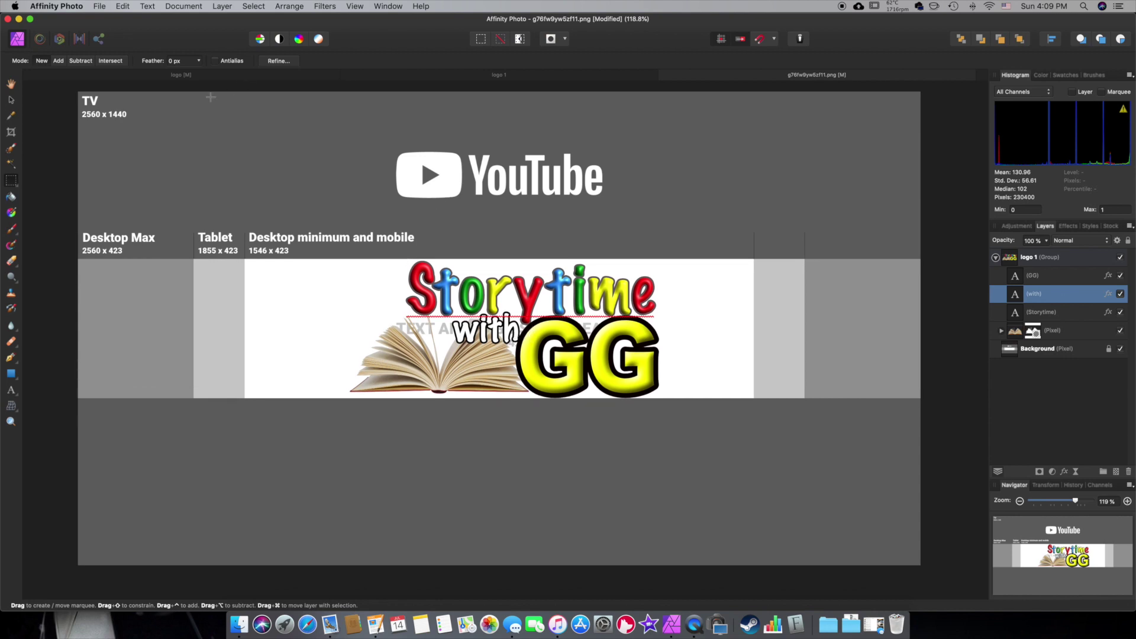
# Step: Show rulers and drag vertical guides to the mobile and tablet area edges
pyautogui.click(353, 7)
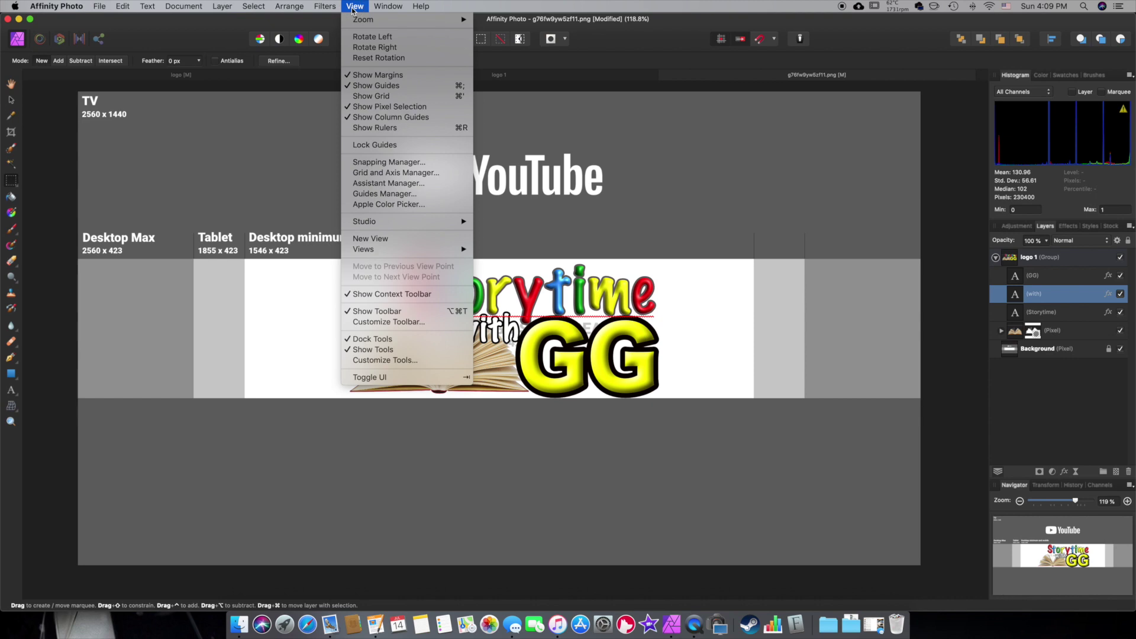
pyautogui.click(386, 127)
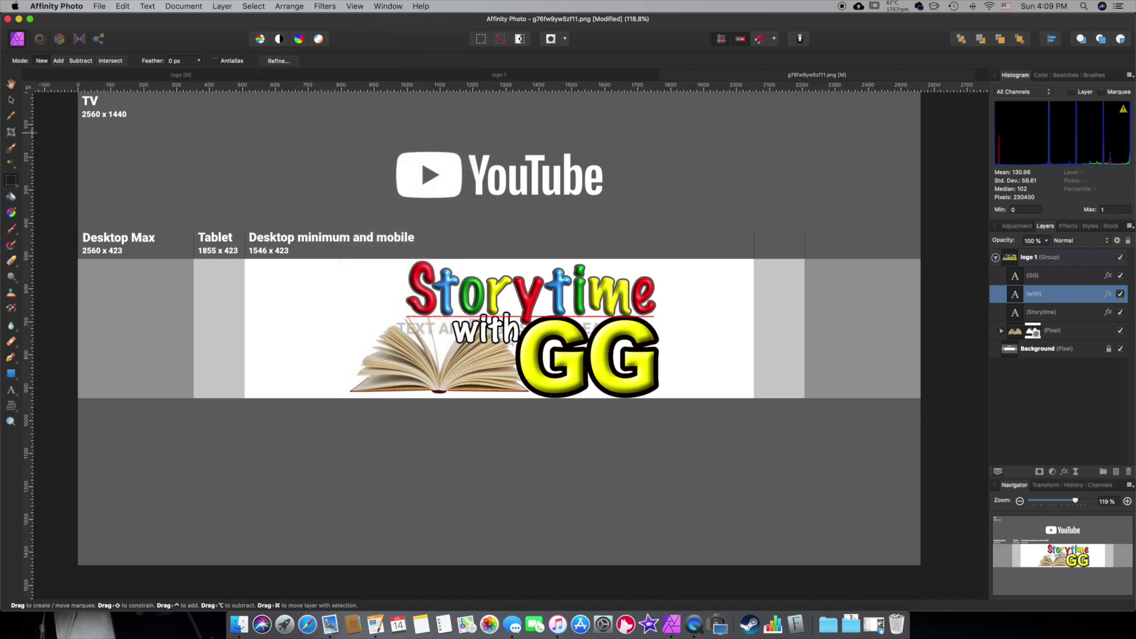
pyautogui.click(11, 99)
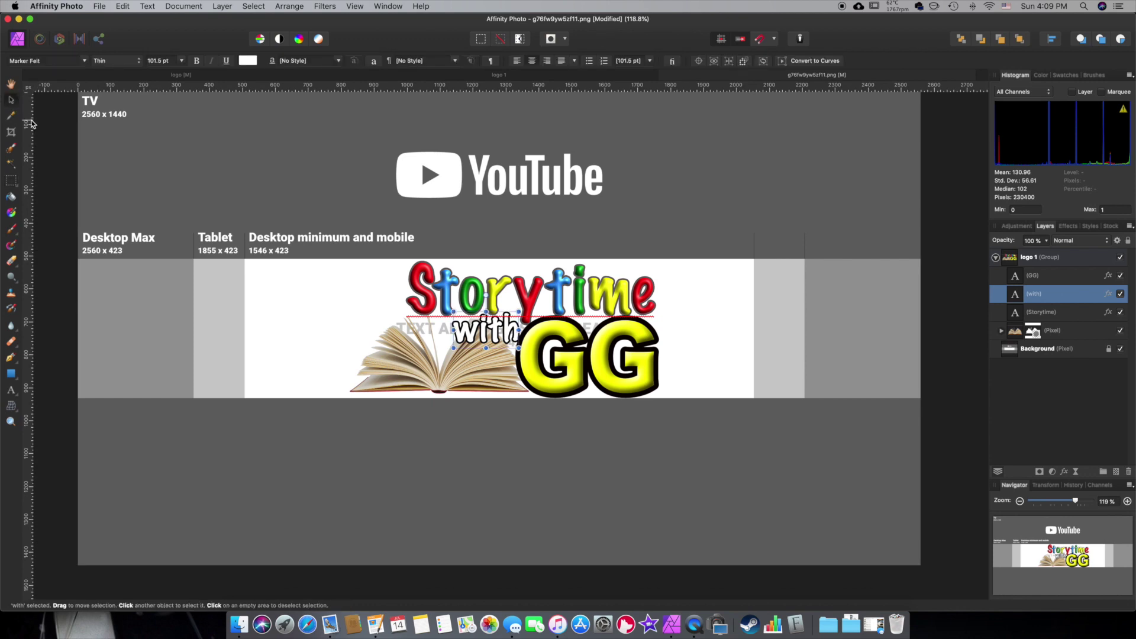
pyautogui.moveTo(27, 121); pyautogui.dragTo(246, 188)
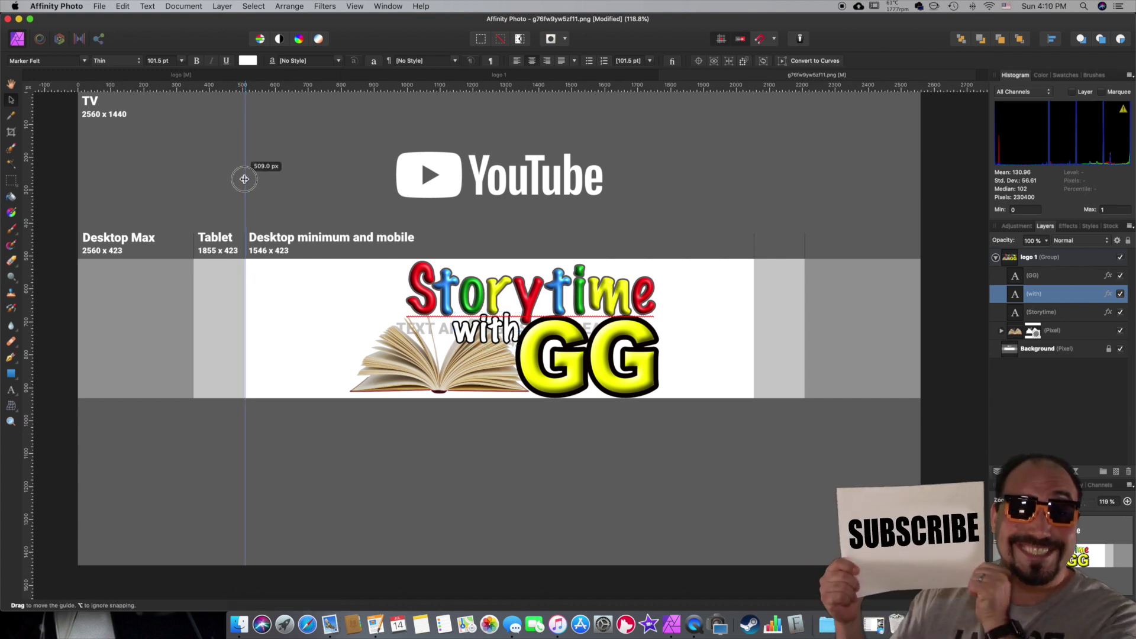
pyautogui.moveTo(27, 181); pyautogui.dragTo(193, 189)
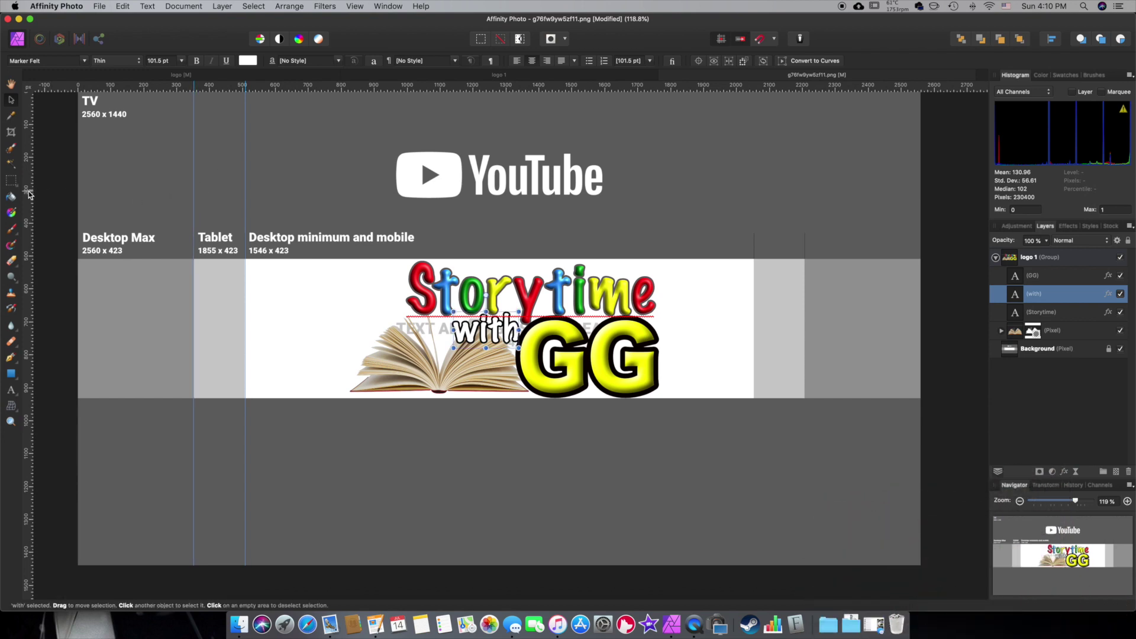
pyautogui.moveTo(29, 193); pyautogui.dragTo(754, 236)
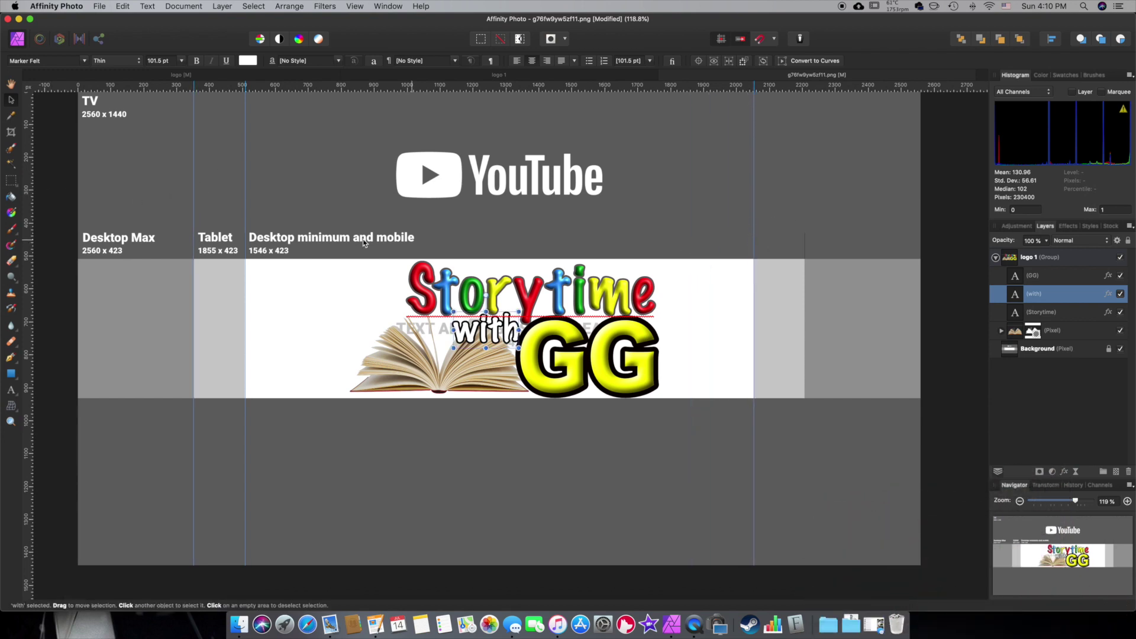
pyautogui.moveTo(29, 239); pyautogui.dragTo(804, 275)
# Step: Add guides at the banner band's top and bottom edges and hide the grey template background
pyautogui.moveTo(385, 87); pyautogui.dragTo(436, 399)
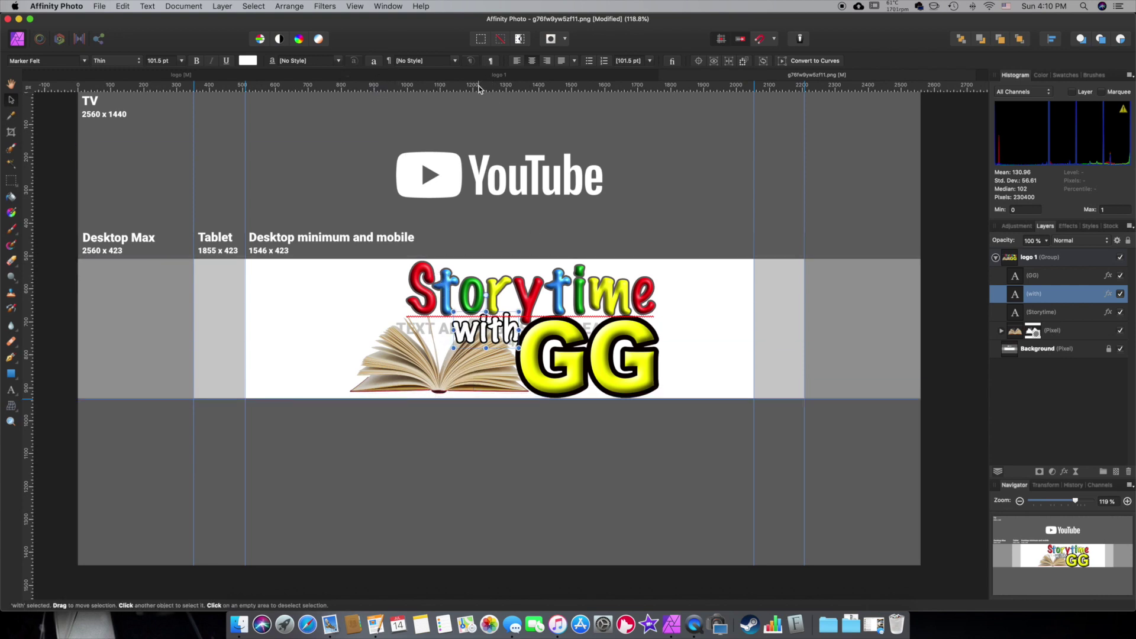
pyautogui.moveTo(479, 87); pyautogui.dragTo(521, 258)
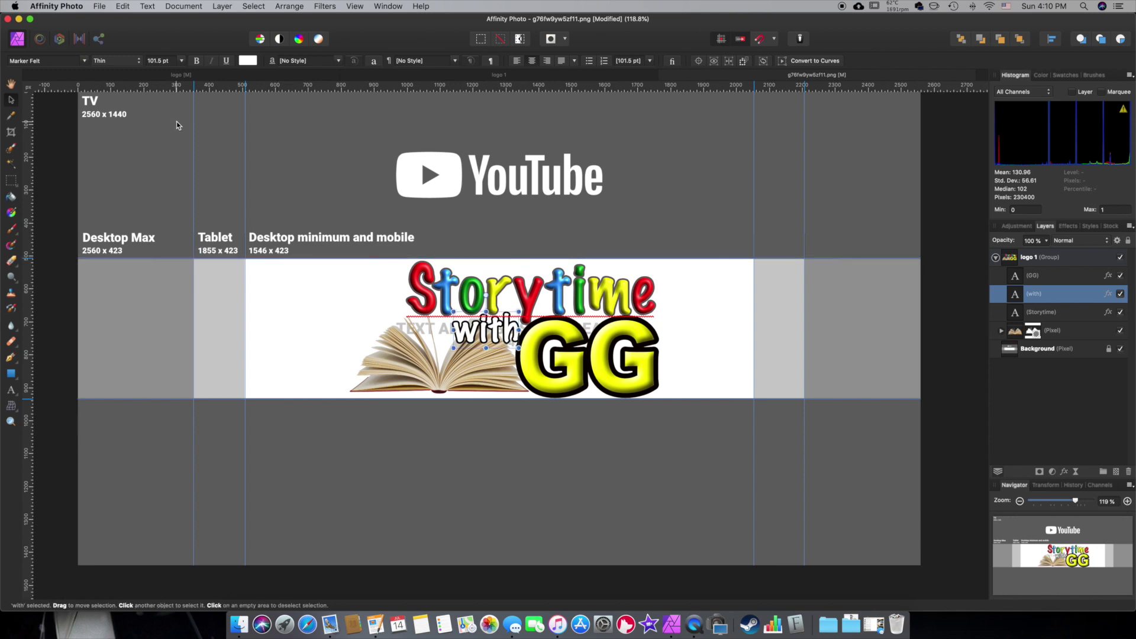
pyautogui.click(1121, 349)
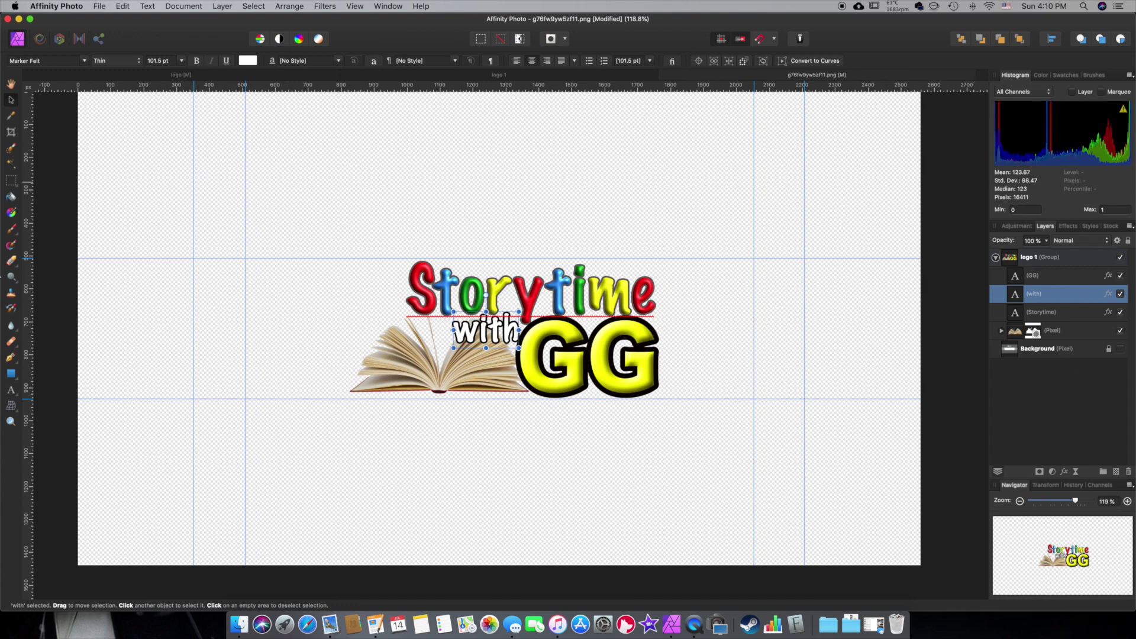
pyautogui.press('super+Tab')
# Step: Search Google Images for 'storytime', scroll through the results, then hide Safari
pyautogui.press('Return')
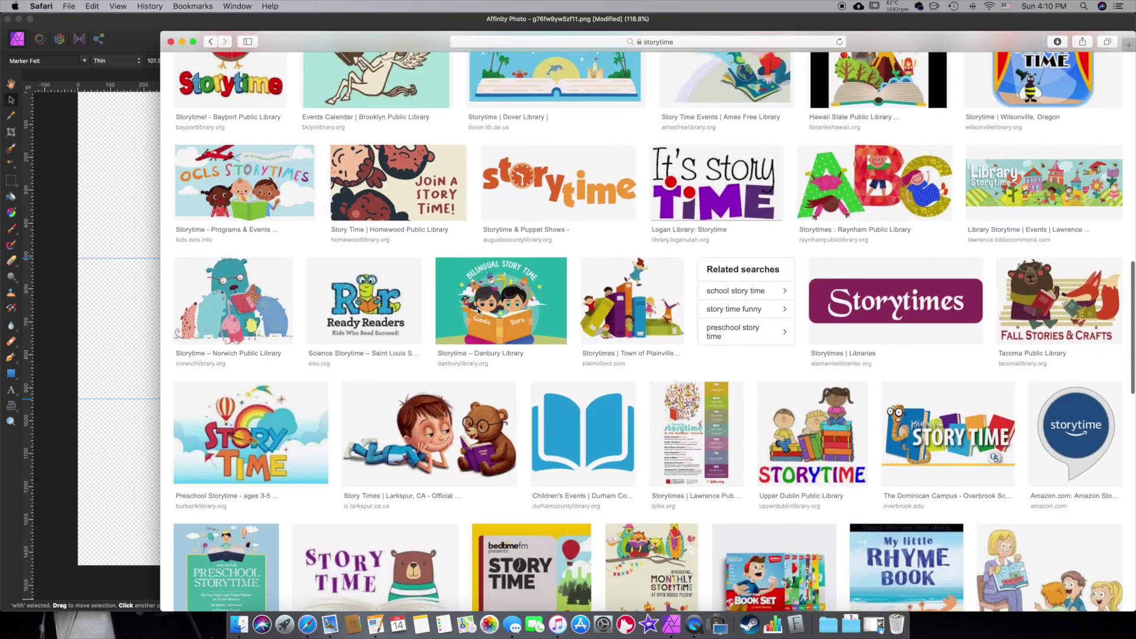
pyautogui.scroll(-10, 478, 311)
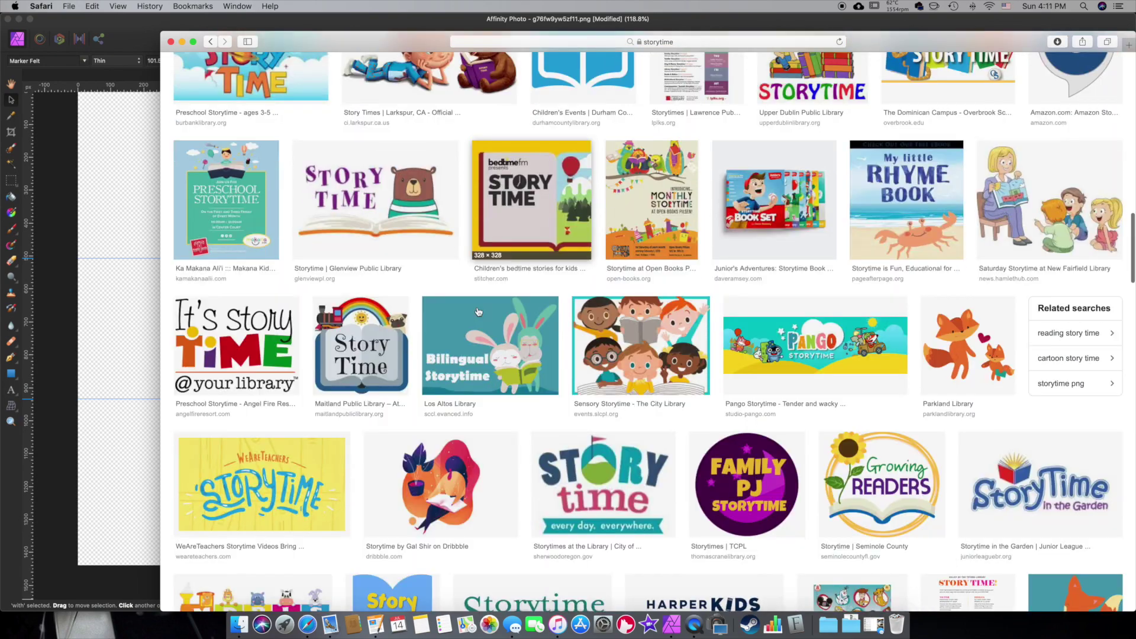
pyautogui.scroll(-15, 478, 311)
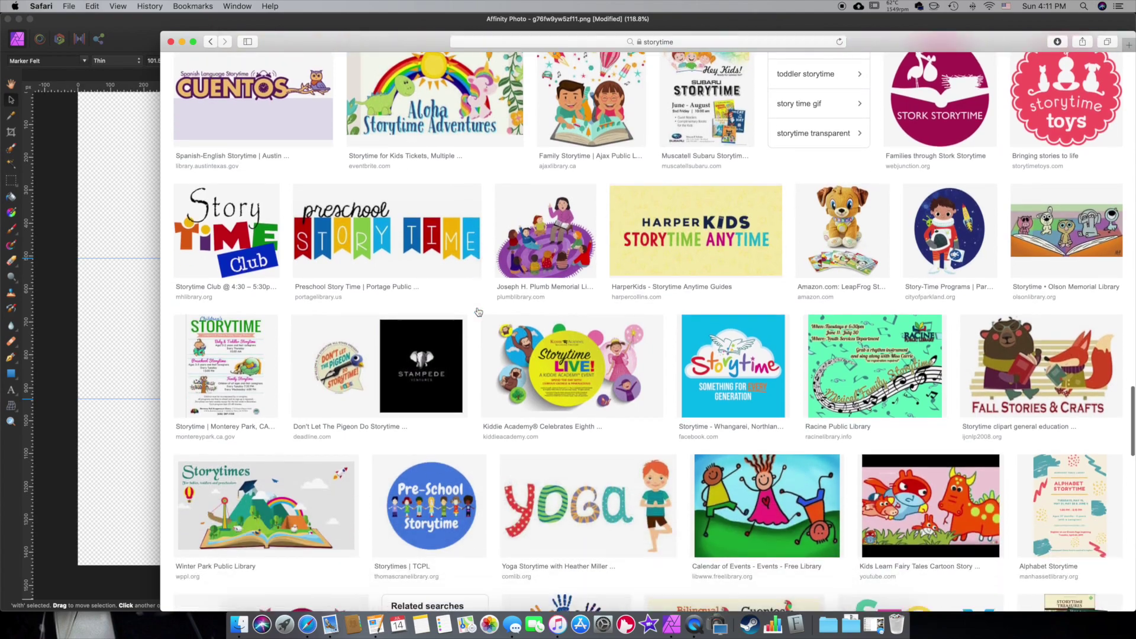
pyautogui.scroll(-5, 478, 312)
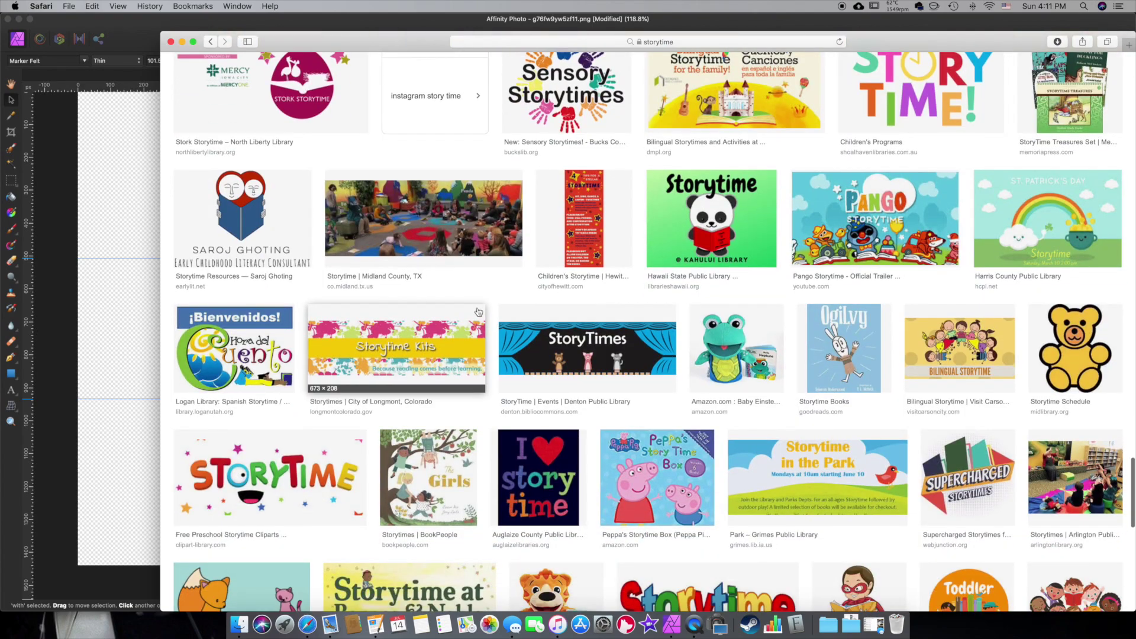
pyautogui.scroll(-4, 500, 320)
pyautogui.scroll(-5, 500, 320)
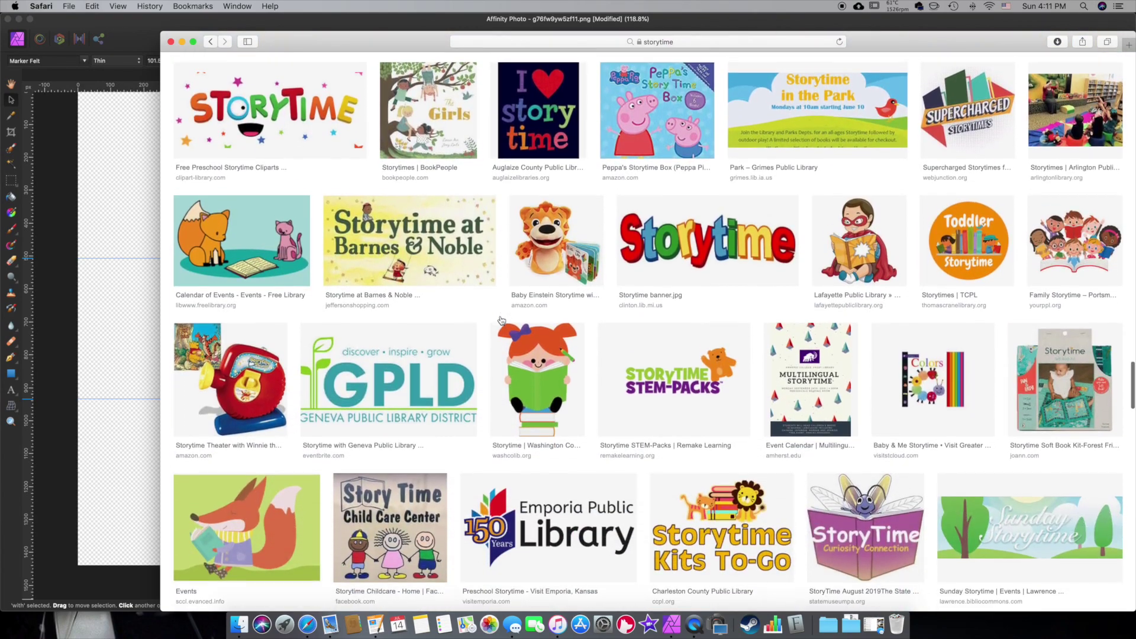
pyautogui.scroll(-20, 685, 228)
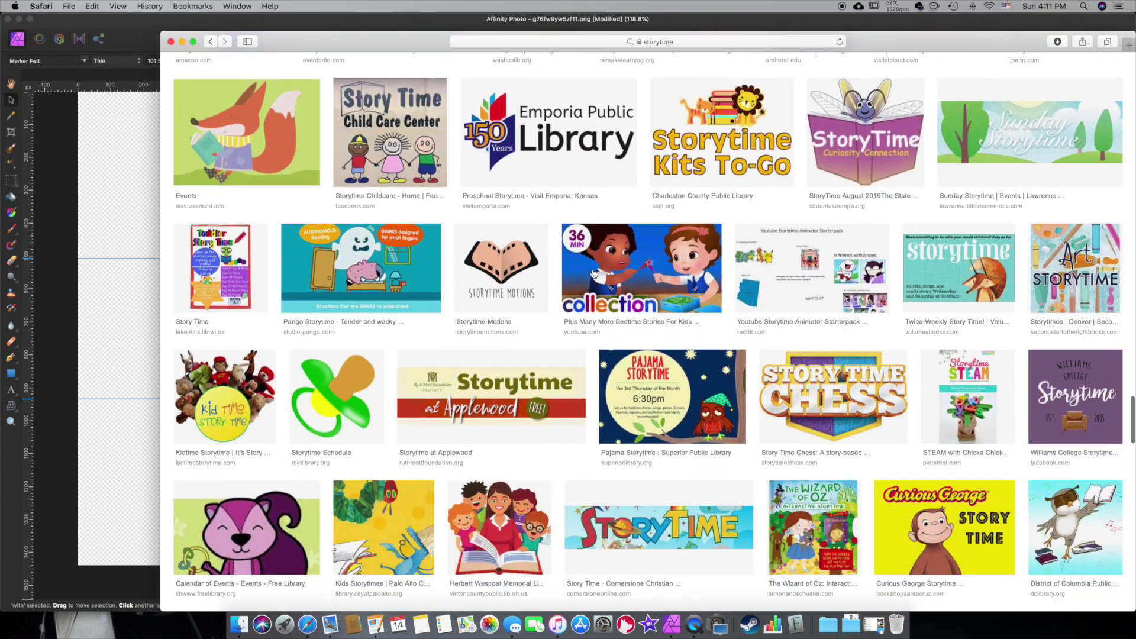
pyautogui.scroll(3, 590, 336)
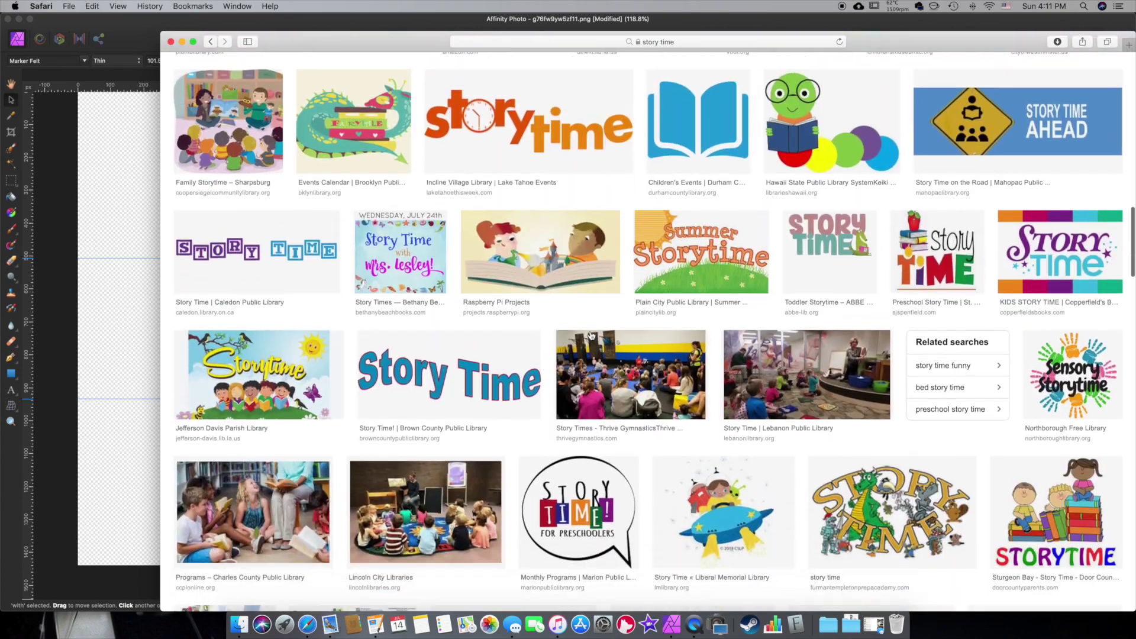
pyautogui.scroll(-5, 237, 264)
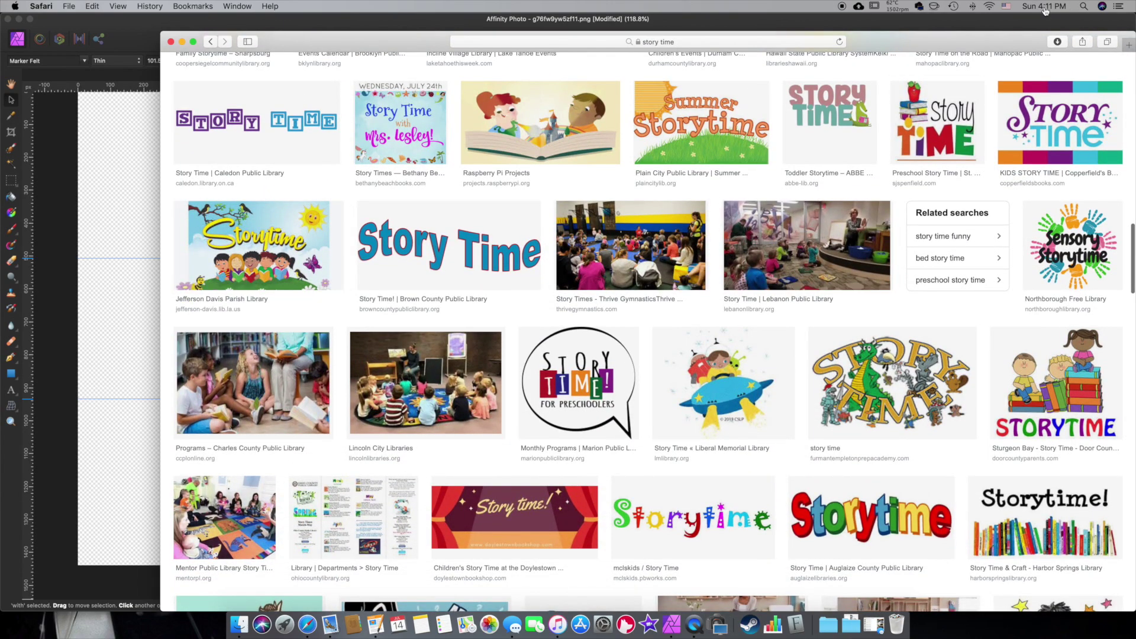
pyautogui.scroll(-10, 737, 261)
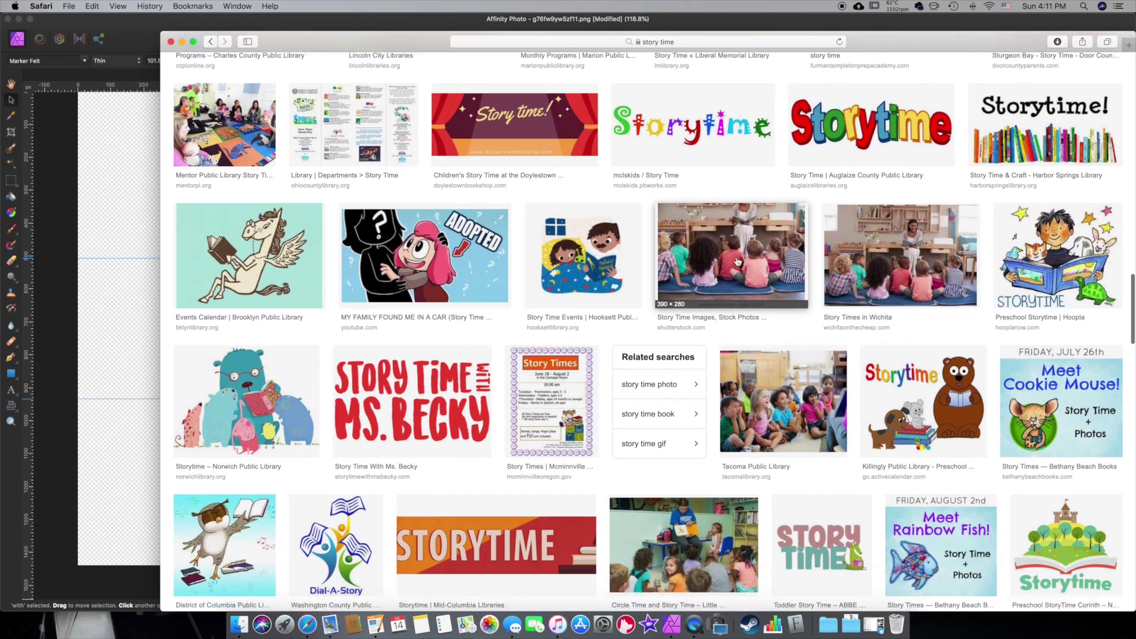
pyautogui.scroll(-9, 737, 260)
pyautogui.doubleClick(968, 41)
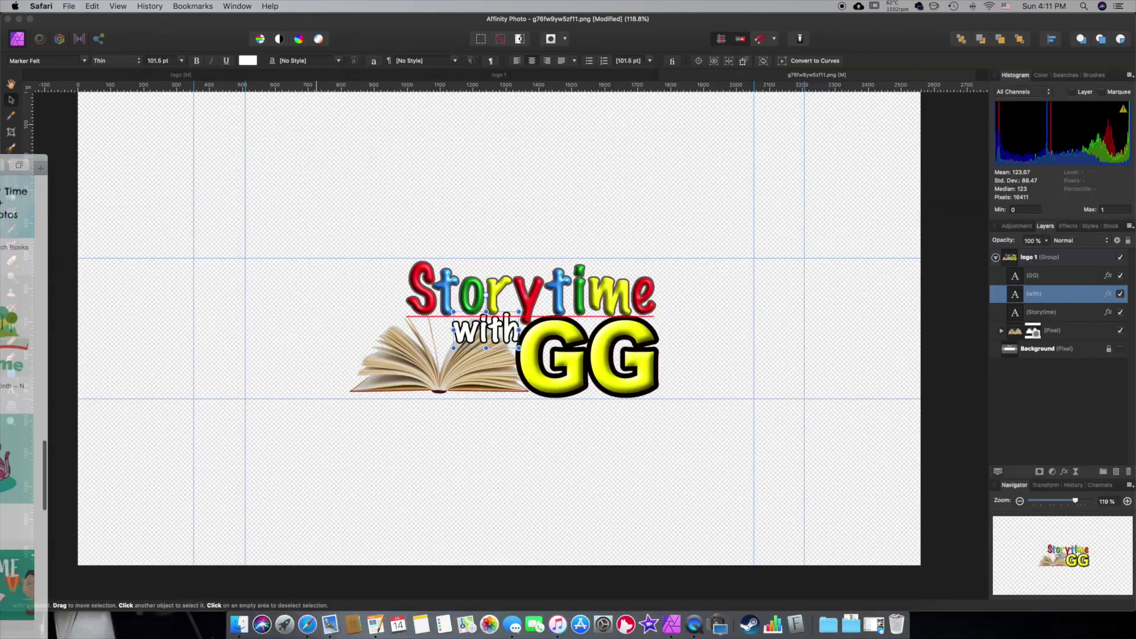
# Step: Add a new empty pixel layer beneath the book picture layer
pyautogui.click(731, 220)
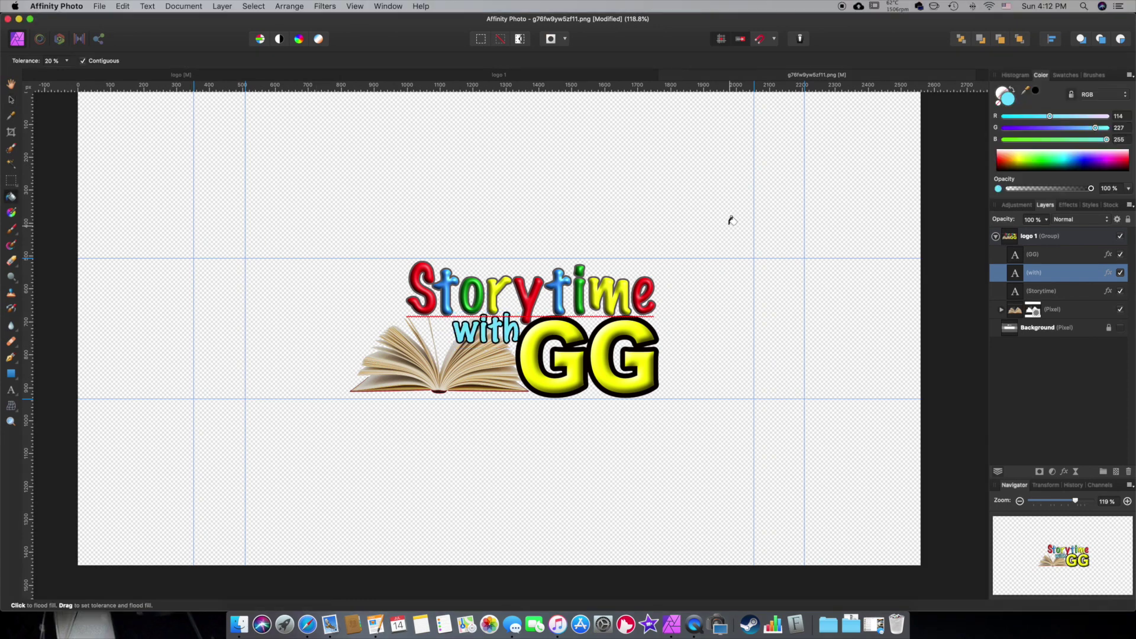
pyautogui.click(1065, 329)
pyautogui.click(1058, 311)
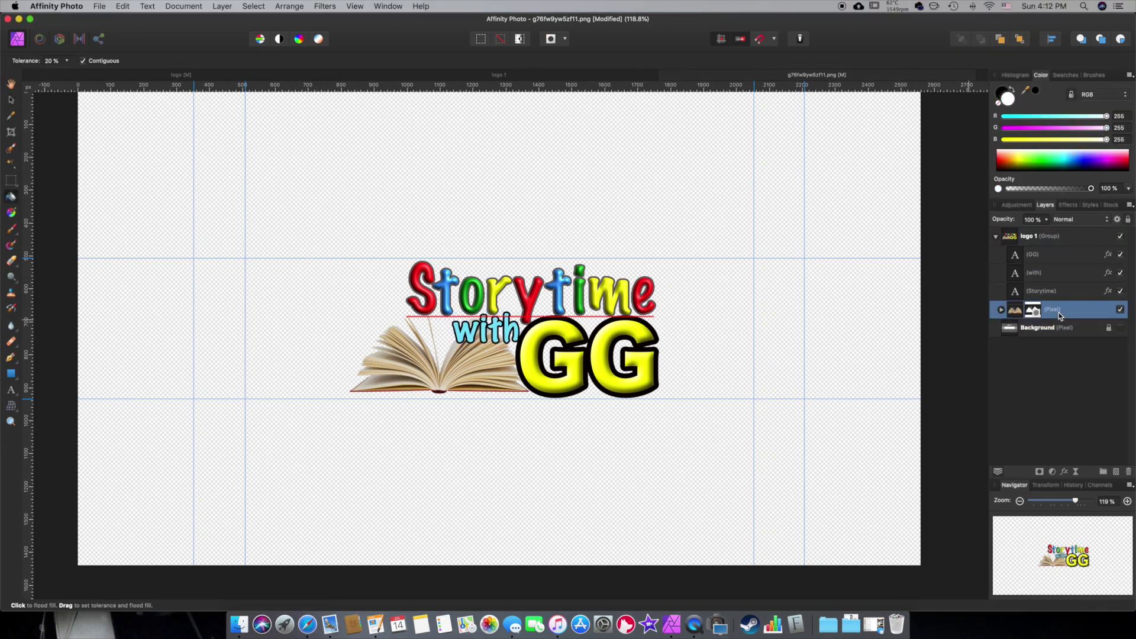
pyautogui.click(1116, 472)
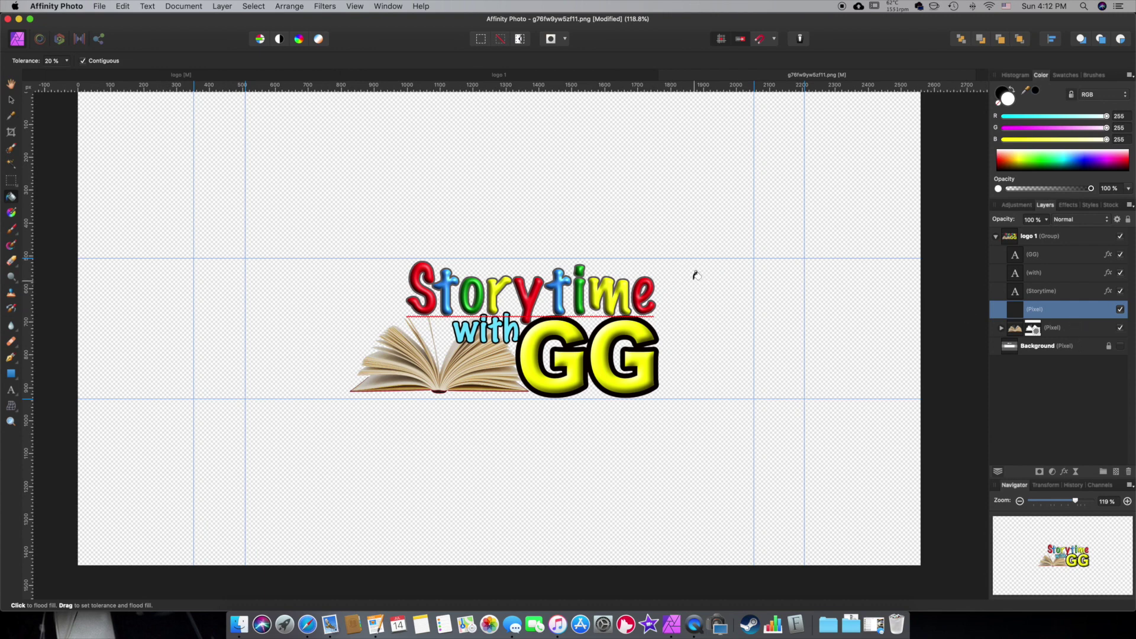
pyautogui.moveTo(1047, 315); pyautogui.dragTo(1044, 335)
# Step: Fill the new layer with bright cyan 5AECFF and pick the Mesh Warp Tool for 'with'
pyautogui.click(1034, 93)
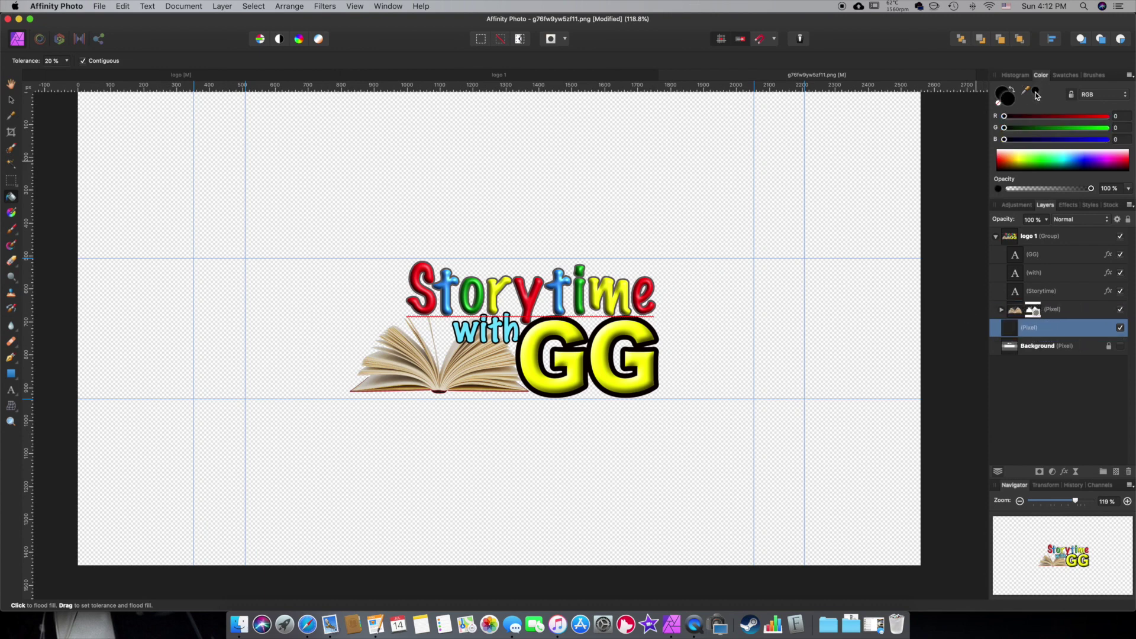
pyautogui.doubleClick(1007, 101)
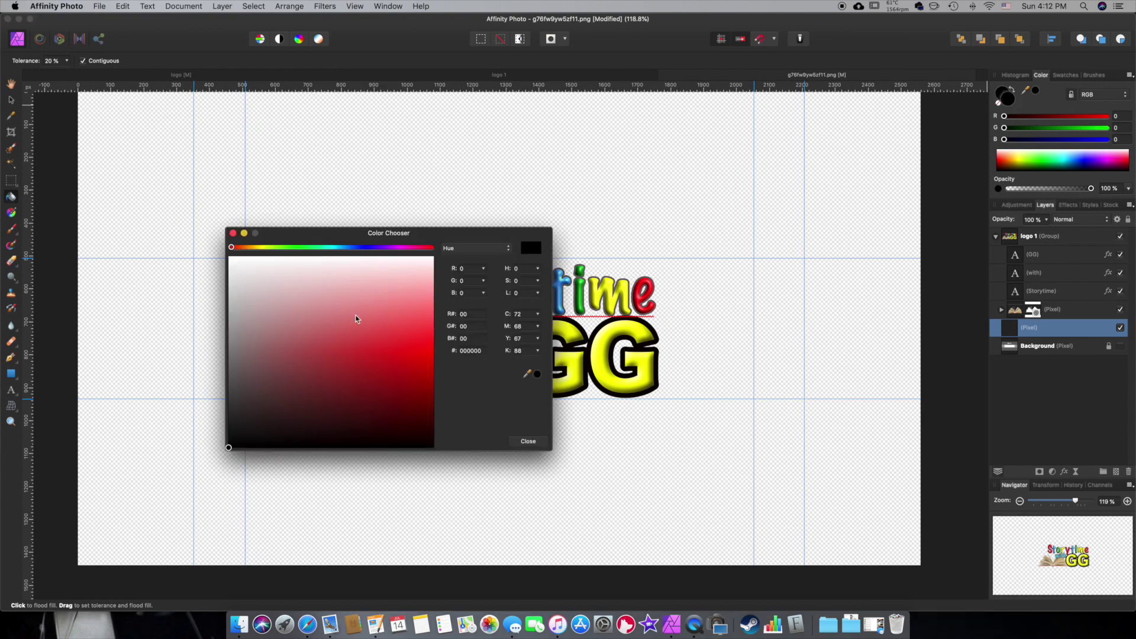
pyautogui.click(335, 246)
pyautogui.click(434, 319)
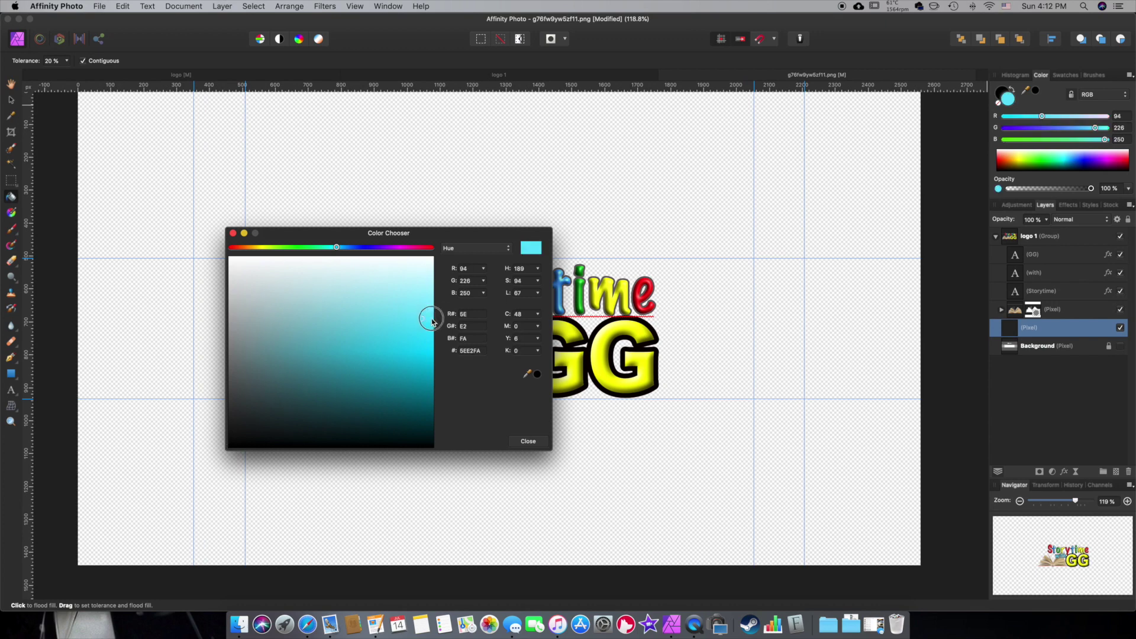
pyautogui.click(538, 444)
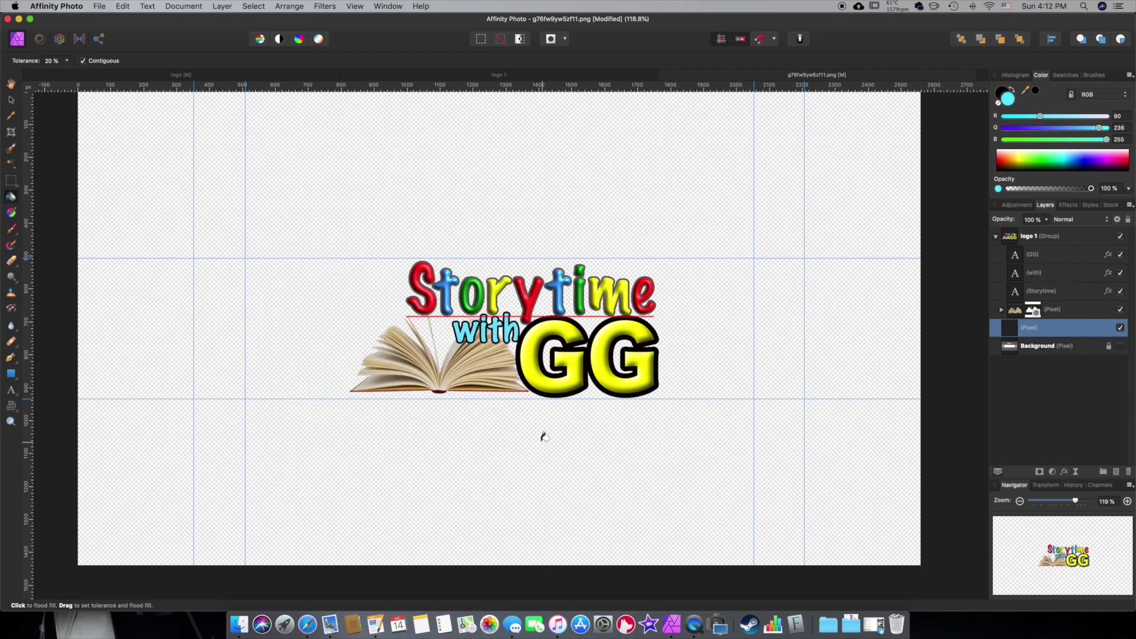
pyautogui.click(754, 224)
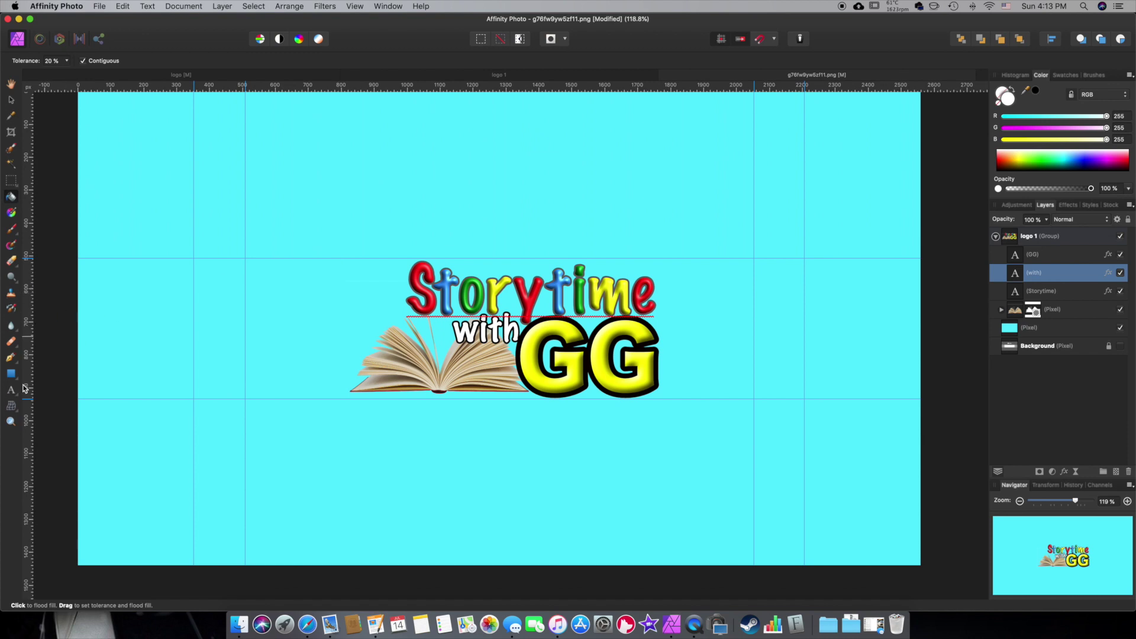
pyautogui.click(10, 407)
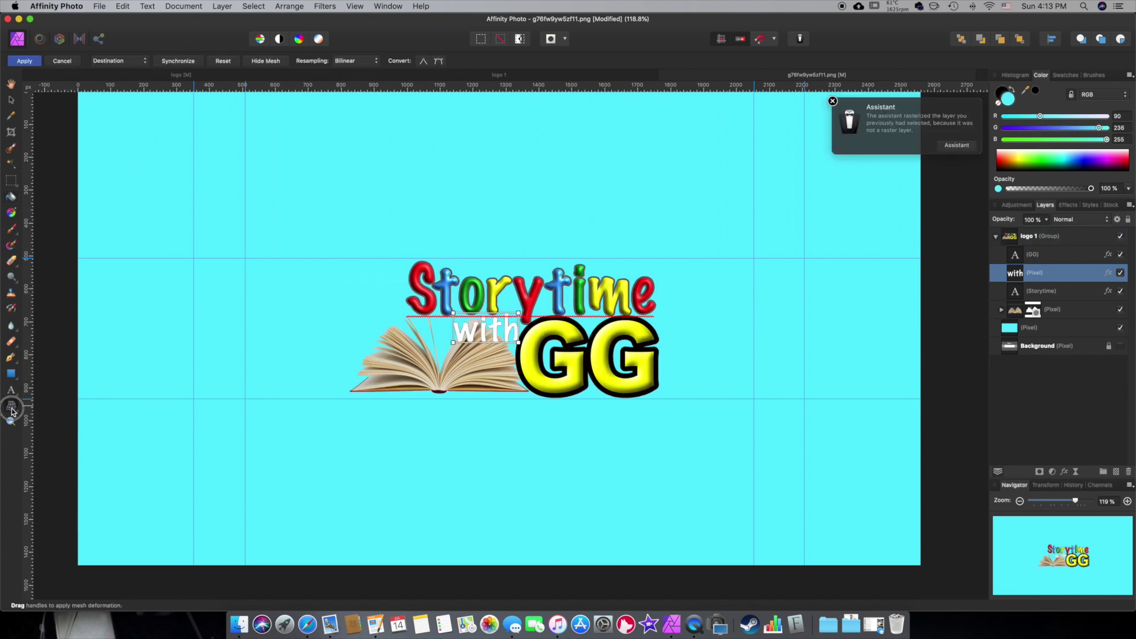
pyautogui.click(12, 410)
# Step: Choose the Cloud Tool, set the fill to white FFFFFF, and draw a cloud above the logo
pyautogui.click(13, 408)
pyautogui.click(11, 379)
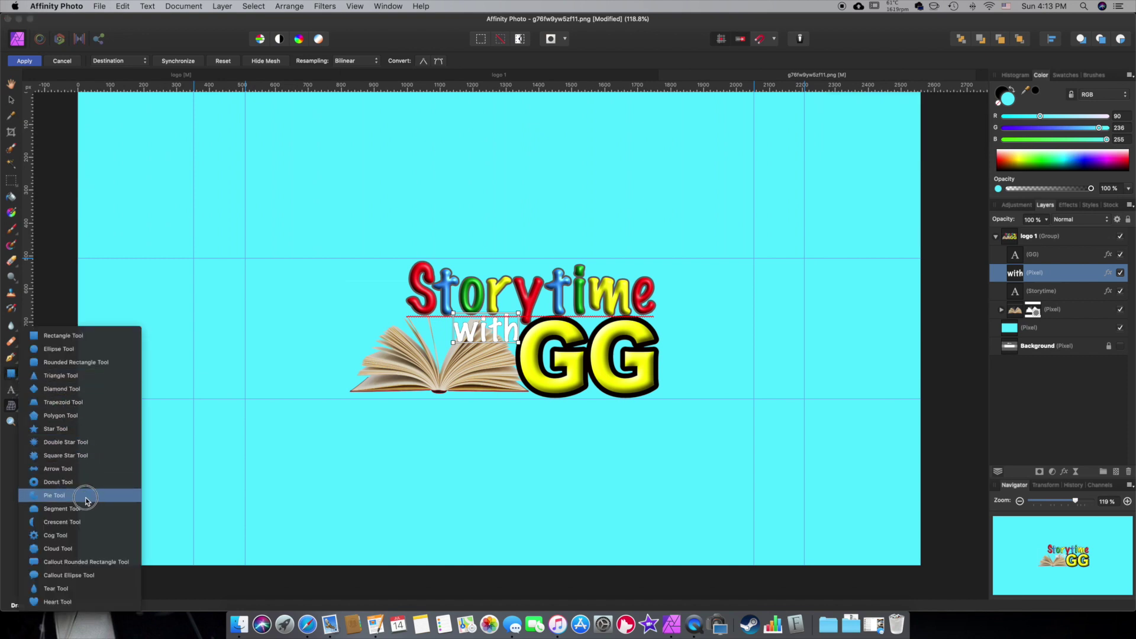
pyautogui.click(87, 550)
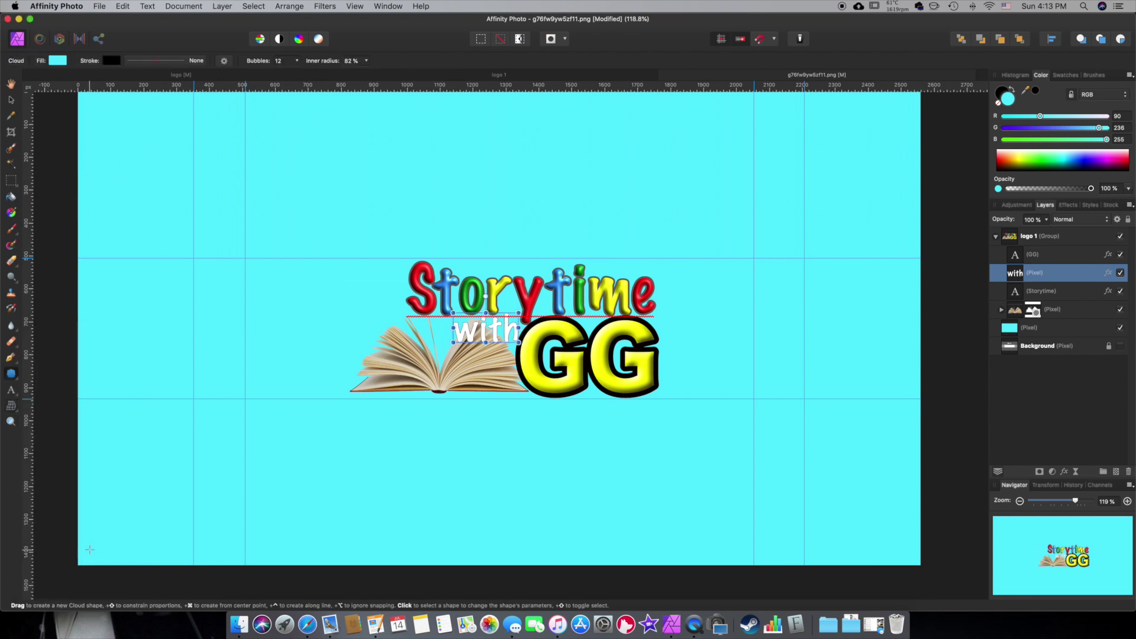
pyautogui.doubleClick(1010, 98)
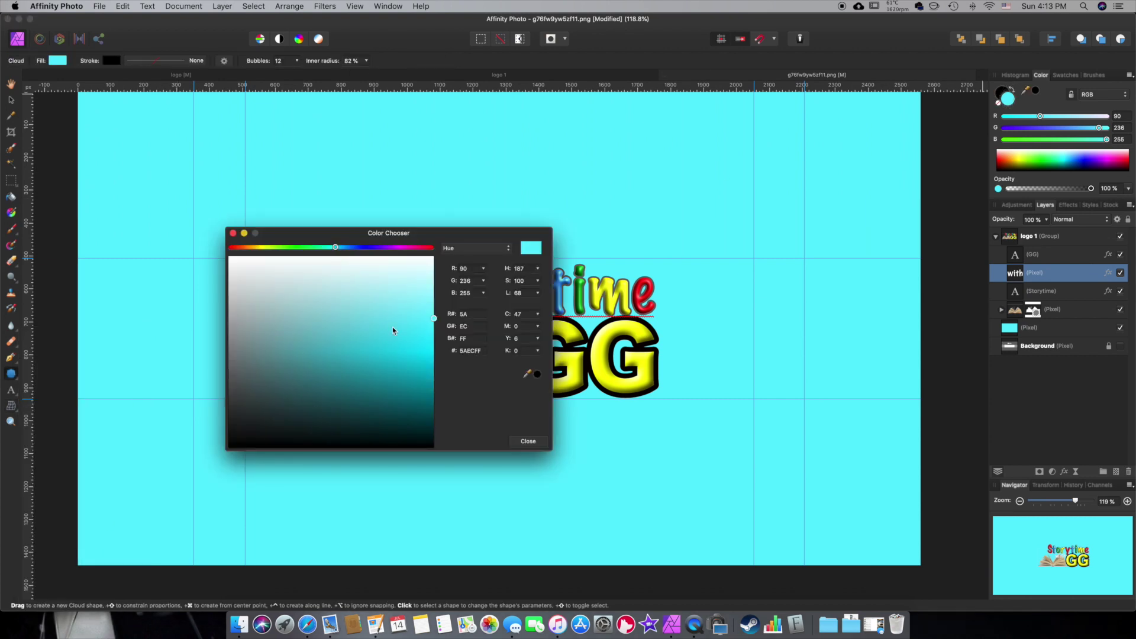
pyautogui.click(430, 257)
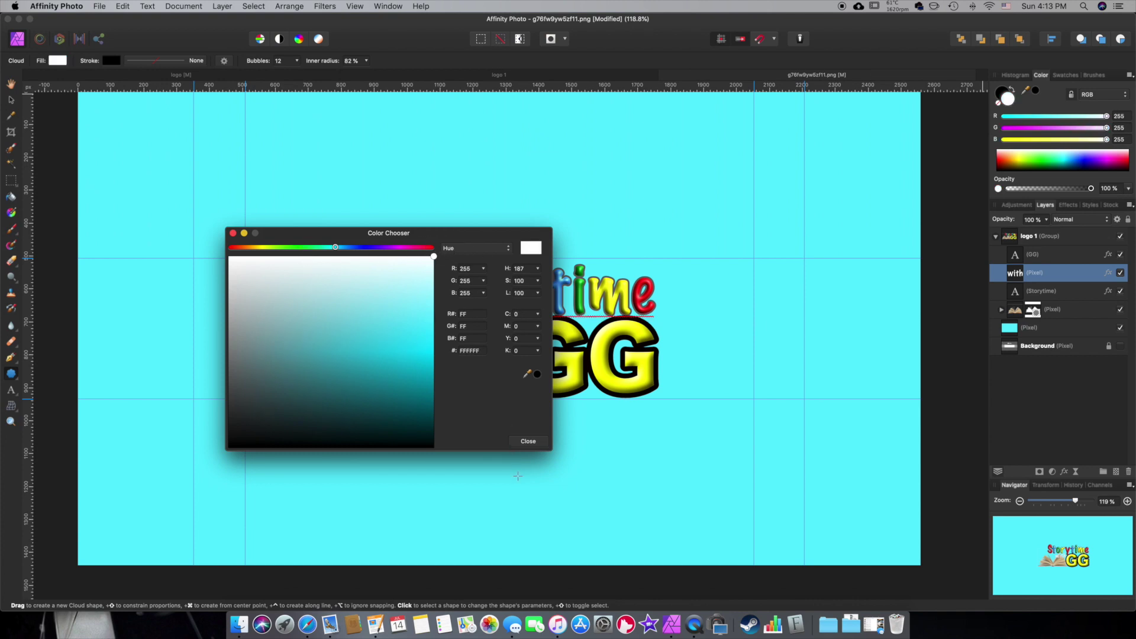
pyautogui.click(529, 441)
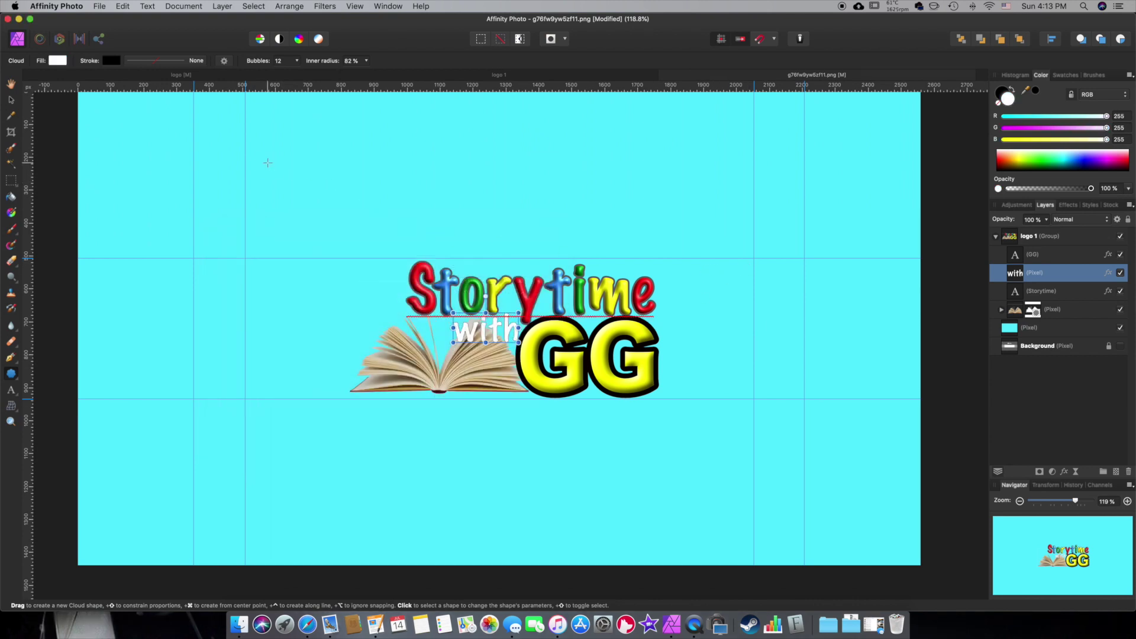
pyautogui.moveTo(268, 162); pyautogui.dragTo(476, 316)
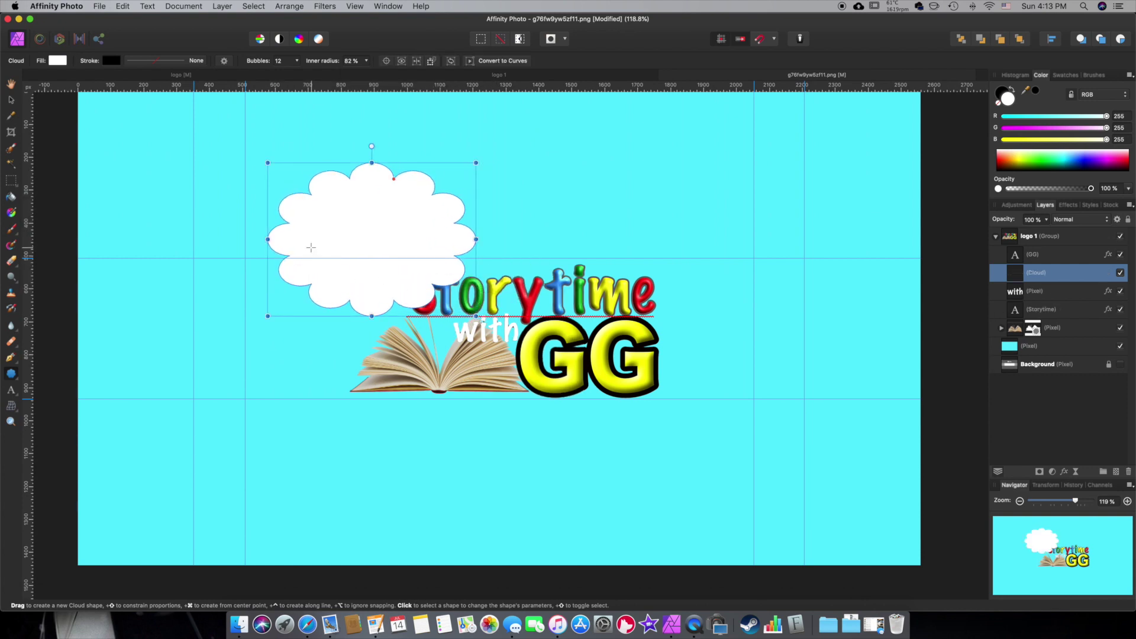
# Step: Redraw the white cloud up-left of the logo, apply a preset, and set inner radius 91%
pyautogui.press('super+z')
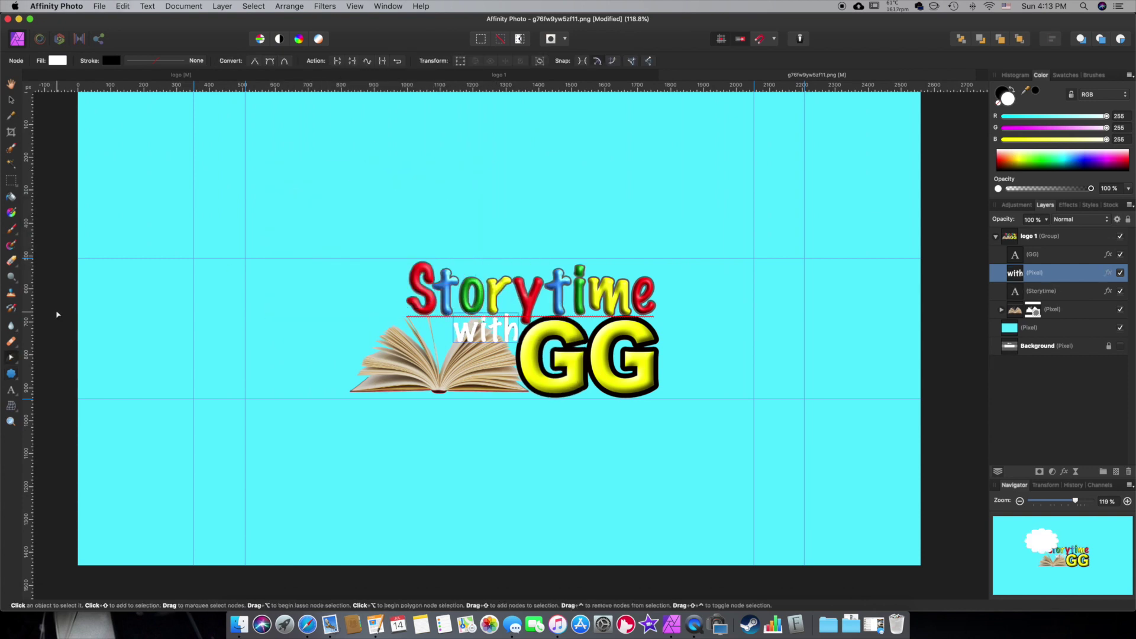
pyautogui.click(11, 374)
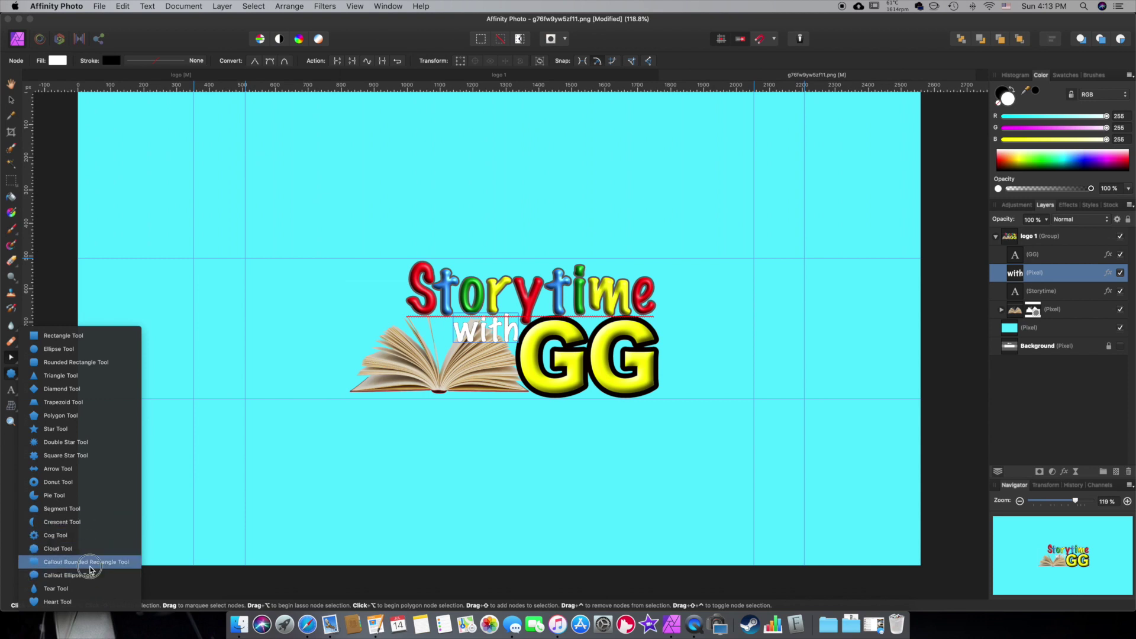
pyautogui.click(92, 548)
pyautogui.moveTo(204, 162); pyautogui.dragTo(414, 325)
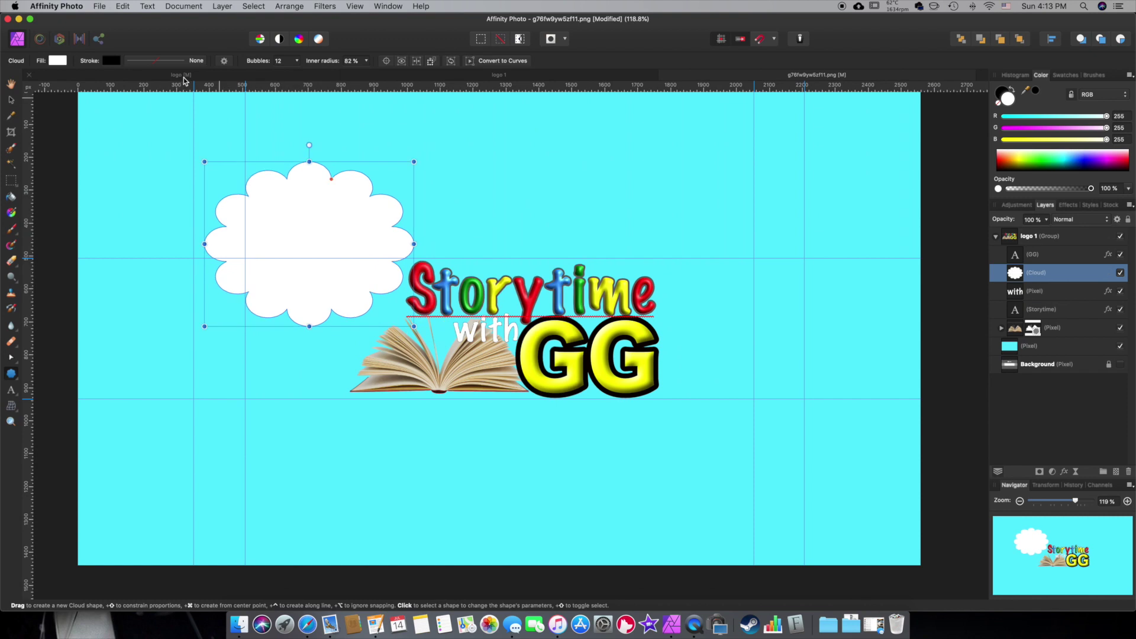
pyautogui.click(224, 60)
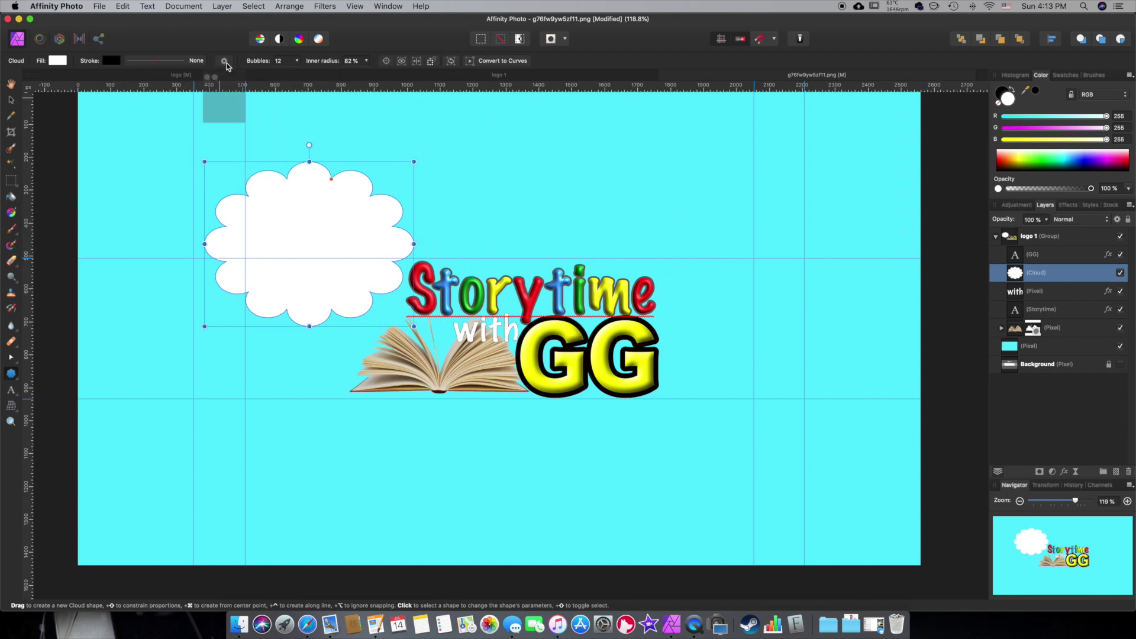
pyautogui.click(184, 121)
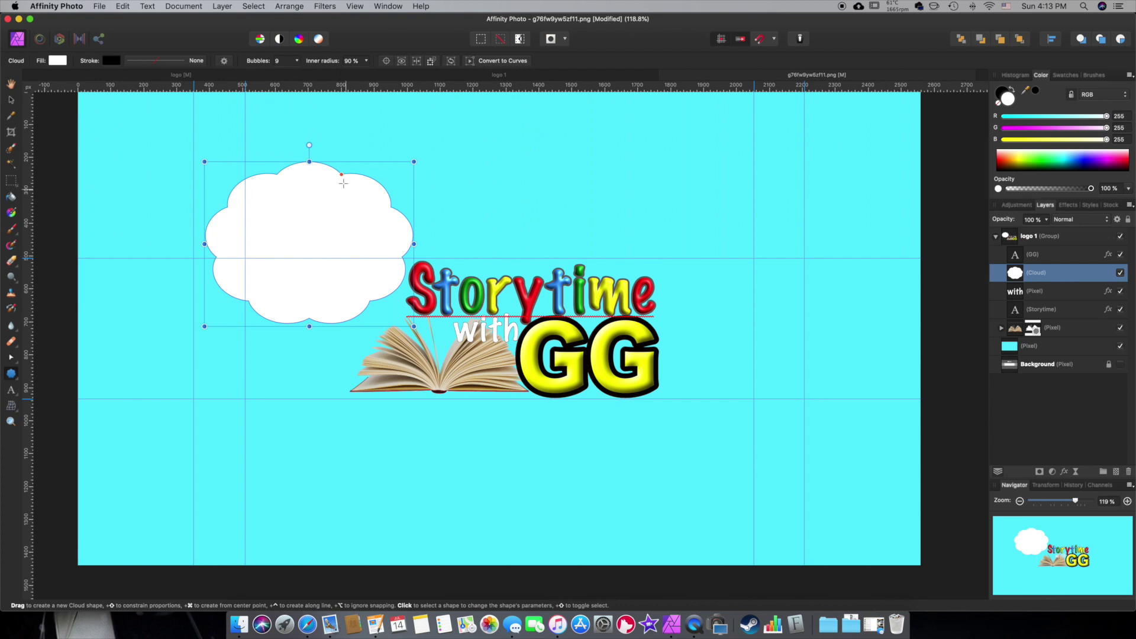
pyautogui.moveTo(342, 175)
pyautogui.mouseDown()
pyautogui.moveTo(361, 183)
pyautogui.moveTo(340, 173)
pyautogui.mouseUp()
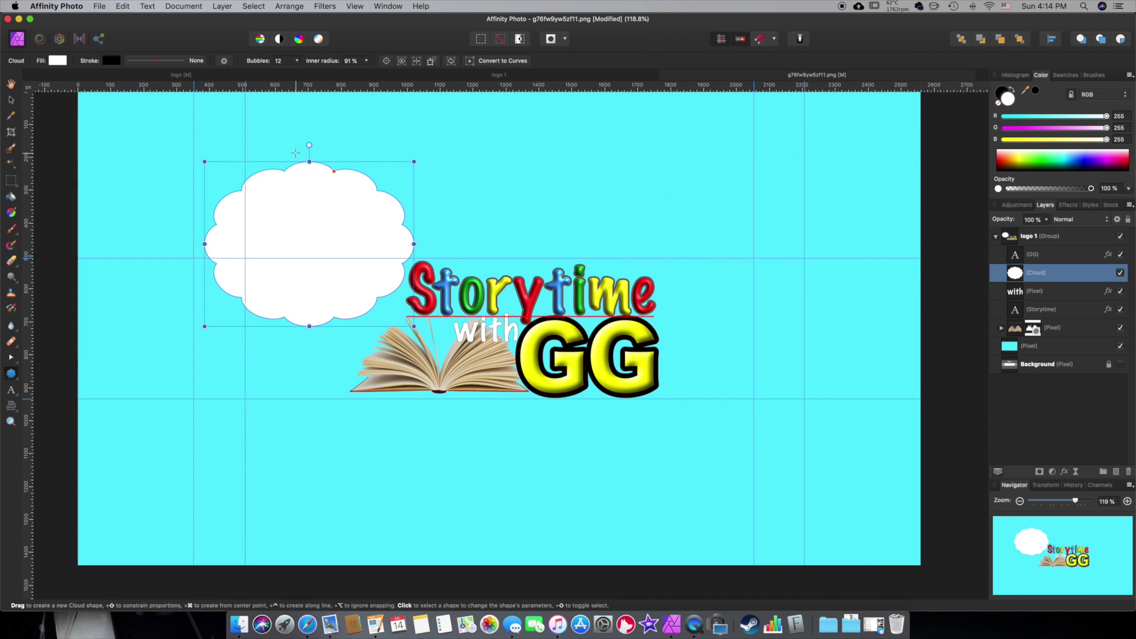
# Step: Set the cloud to 11 bubbles and move it further left
pyautogui.click(299, 60)
pyautogui.moveTo(294, 73); pyautogui.dragTo(286, 74)
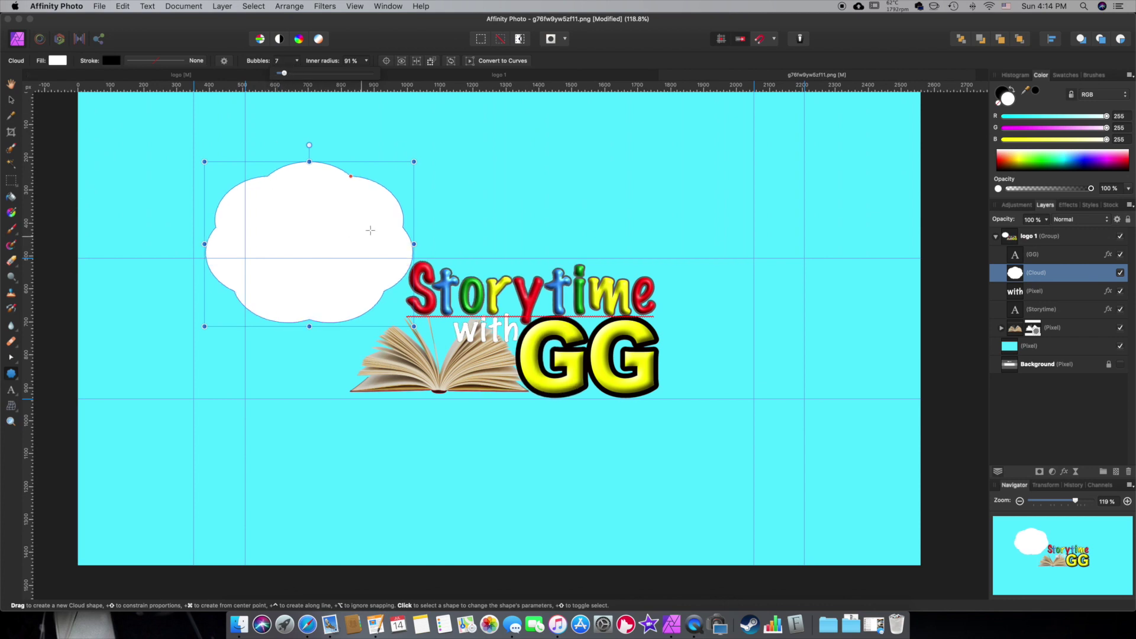
pyautogui.click(10, 103)
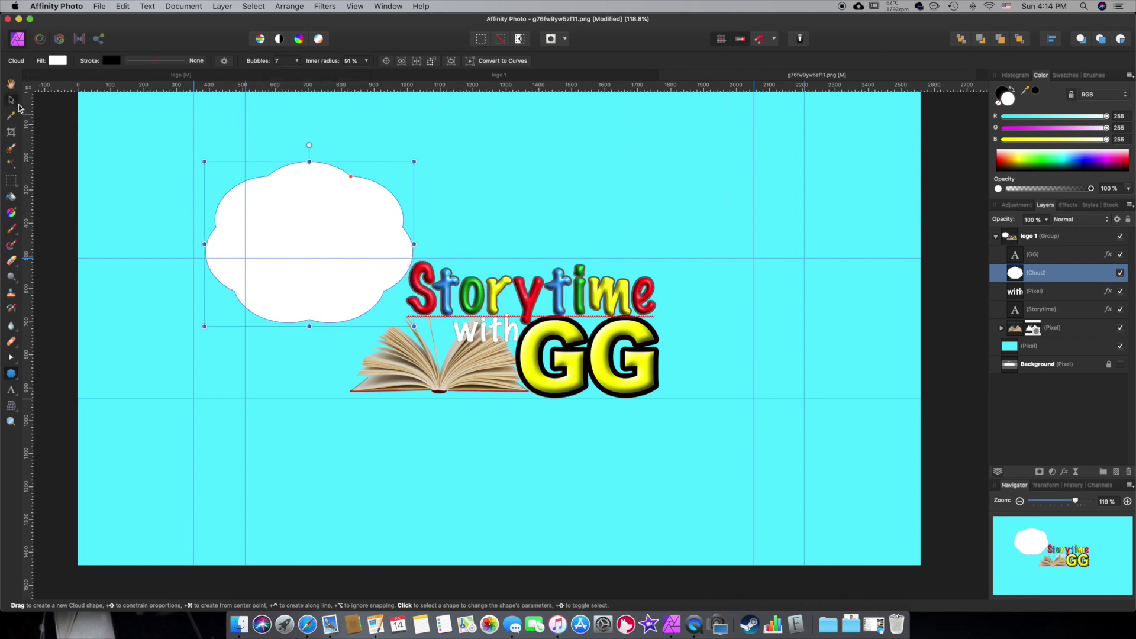
pyautogui.click(296, 60)
pyautogui.moveTo(287, 74)
pyautogui.mouseDown()
pyautogui.moveTo(362, 74)
pyautogui.moveTo(304, 74)
pyautogui.mouseUp()
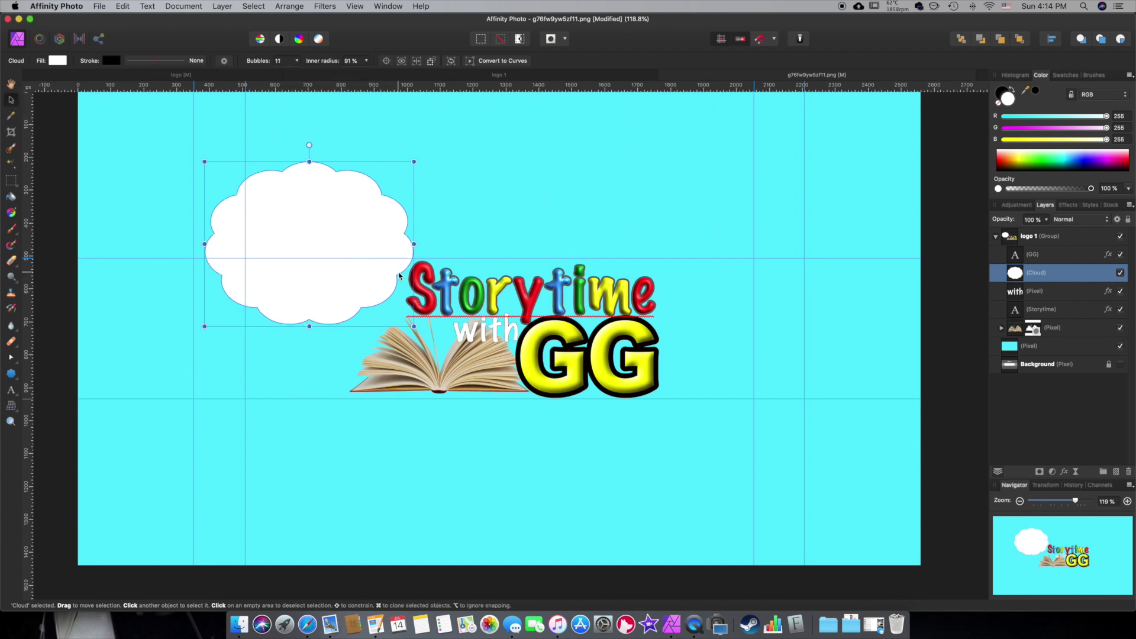
pyautogui.moveTo(399, 275); pyautogui.dragTo(365, 275)
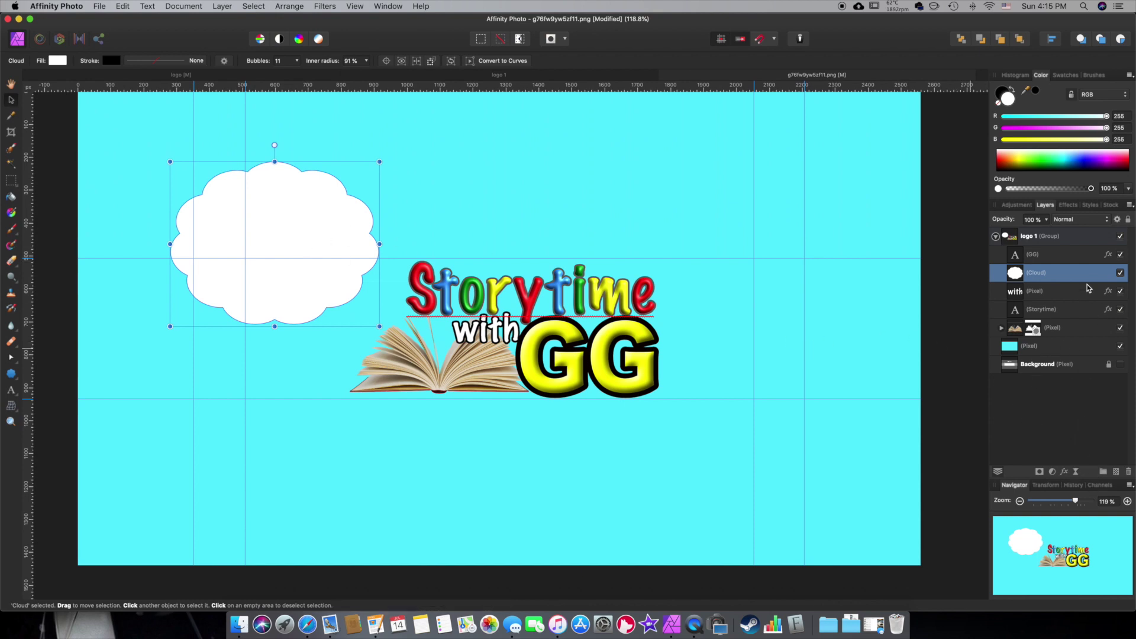
pyautogui.click(1064, 472)
# Step: Add a gradient overlay to the cloud running vertically at 90°
pyautogui.click(683, 440)
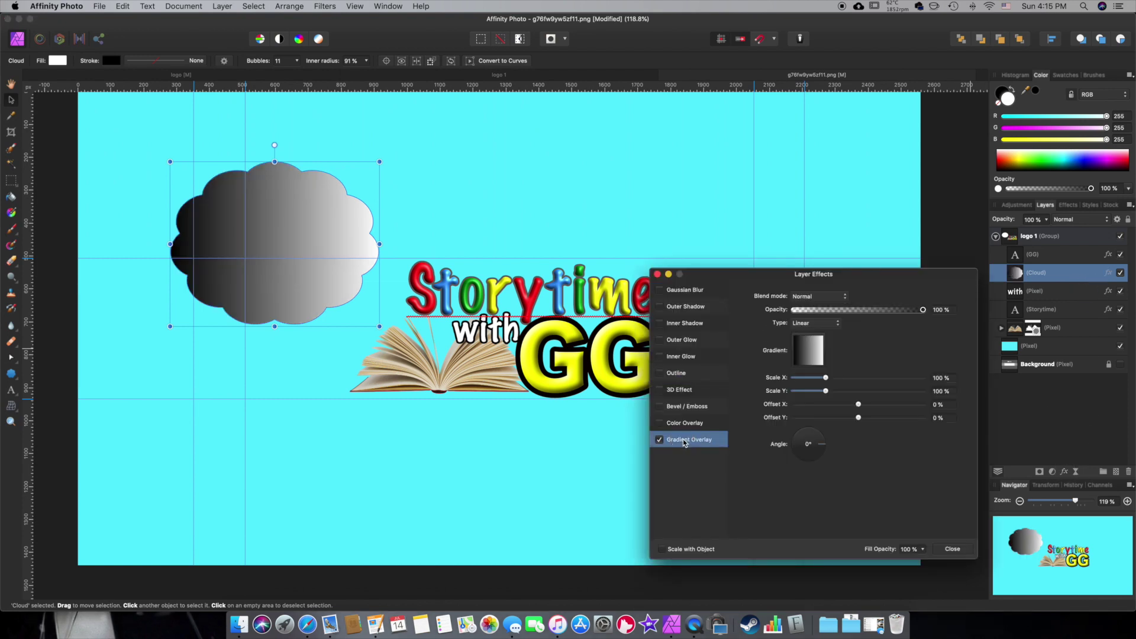
pyautogui.click(814, 358)
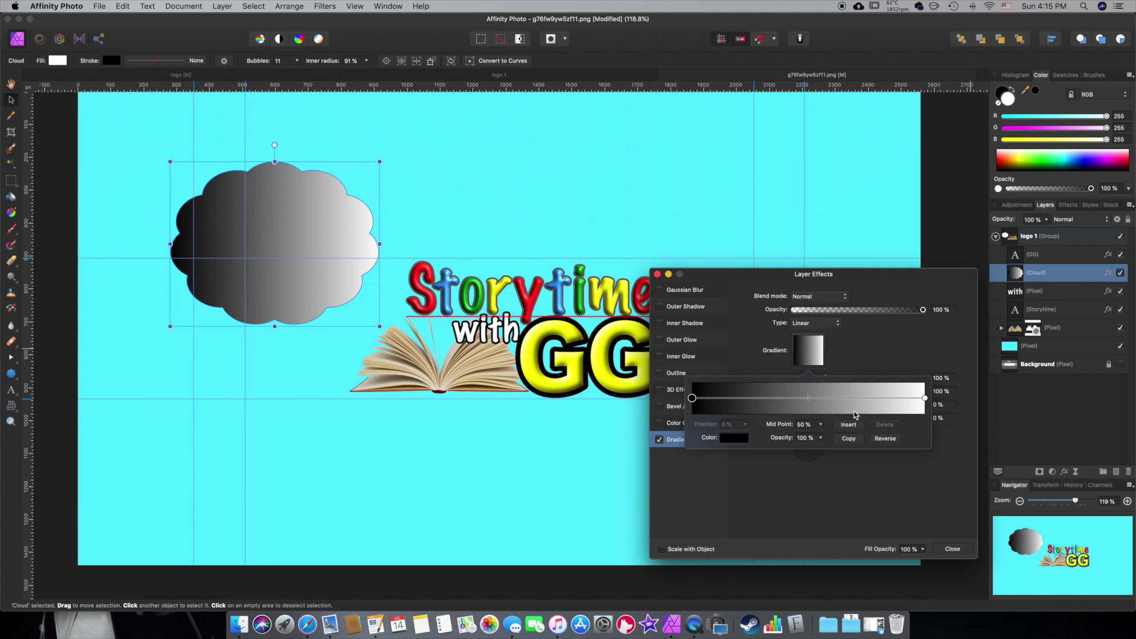
pyautogui.press('Escape')
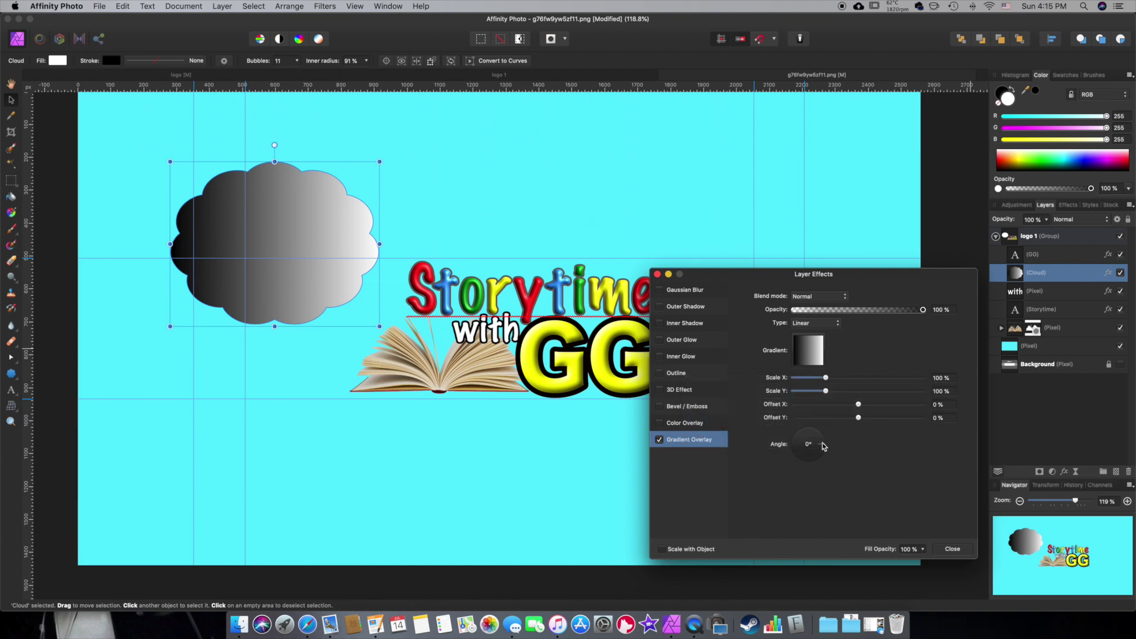
pyautogui.moveTo(823, 445); pyautogui.dragTo(809, 479)
# Step: Set the dark gradient stop to the sampled background cyan and reverse it so white is on top
pyautogui.click(799, 364)
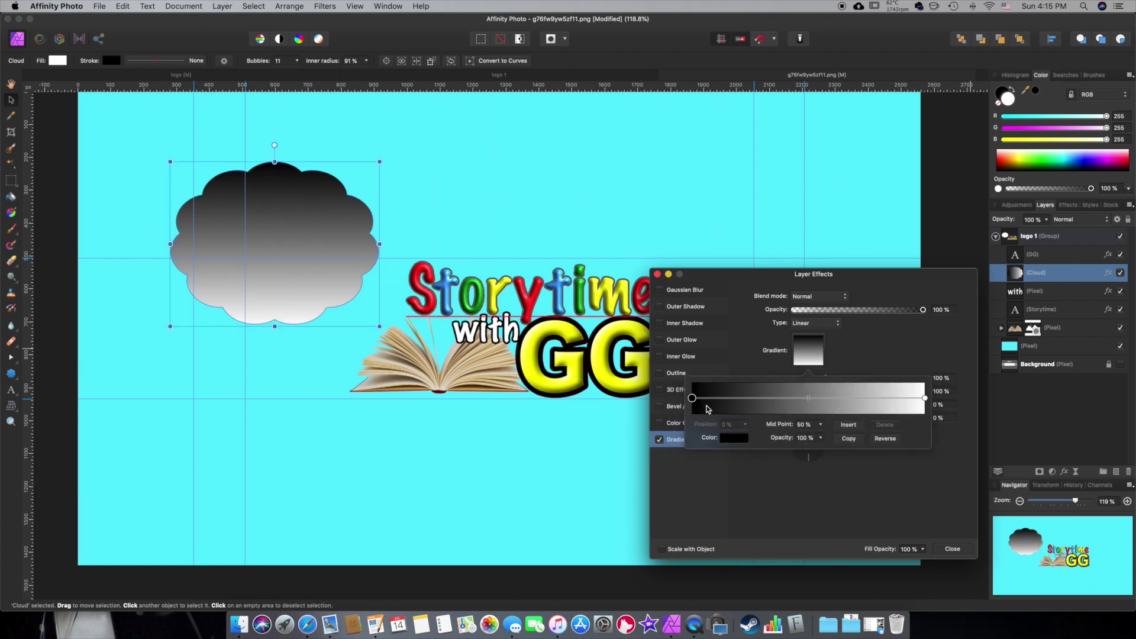
pyautogui.click(740, 439)
pyautogui.click(736, 518)
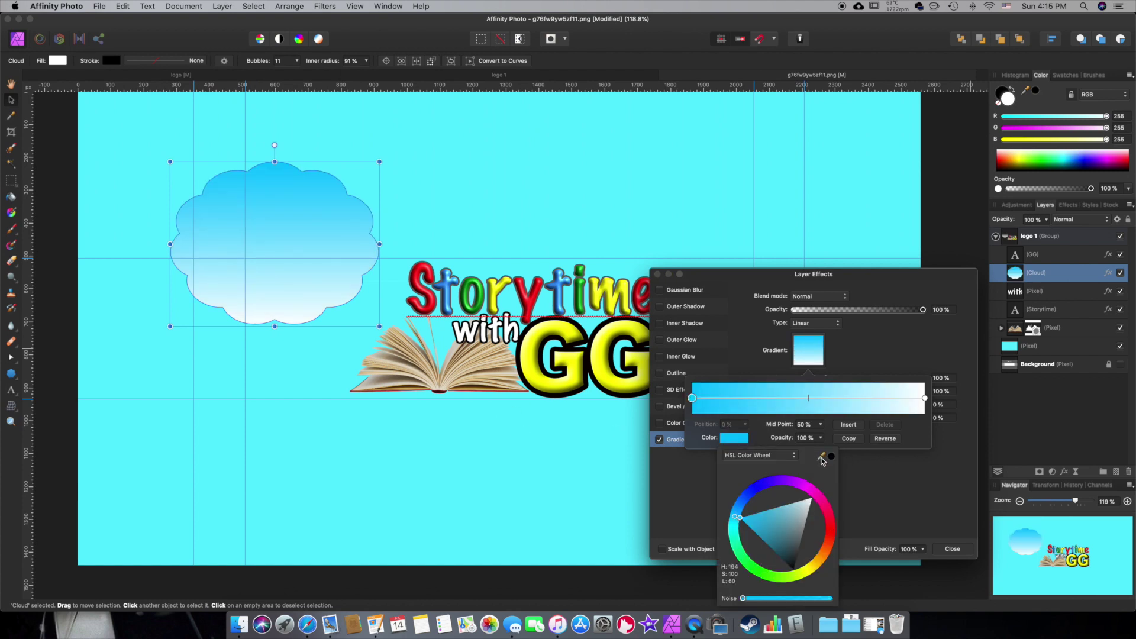
pyautogui.moveTo(822, 461); pyautogui.dragTo(505, 439)
pyautogui.click(831, 457)
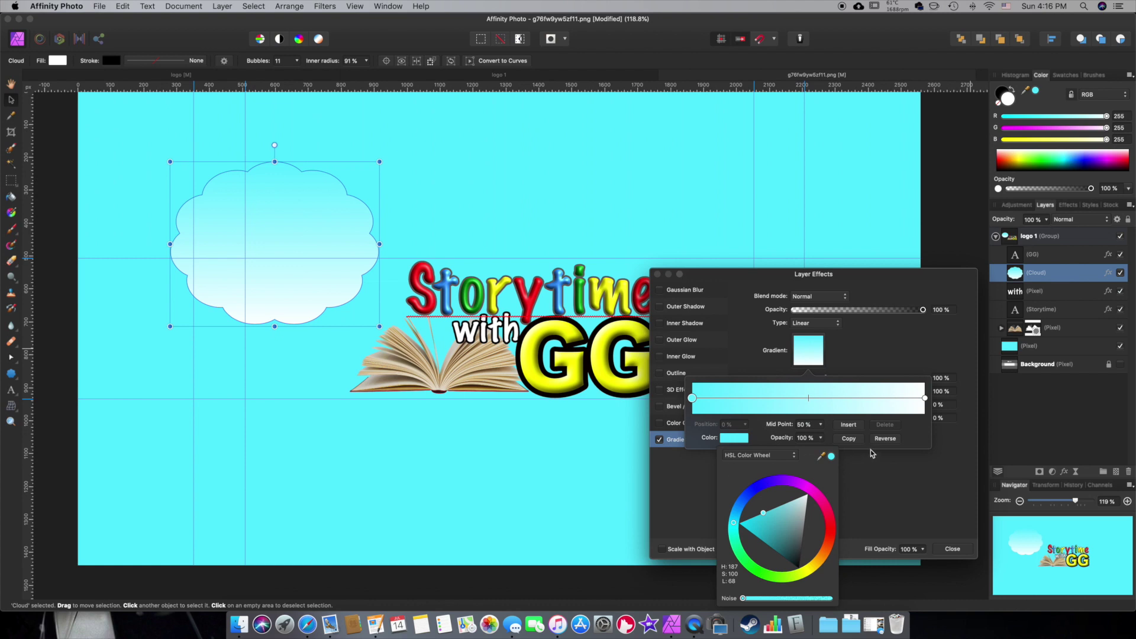
pyautogui.click(885, 439)
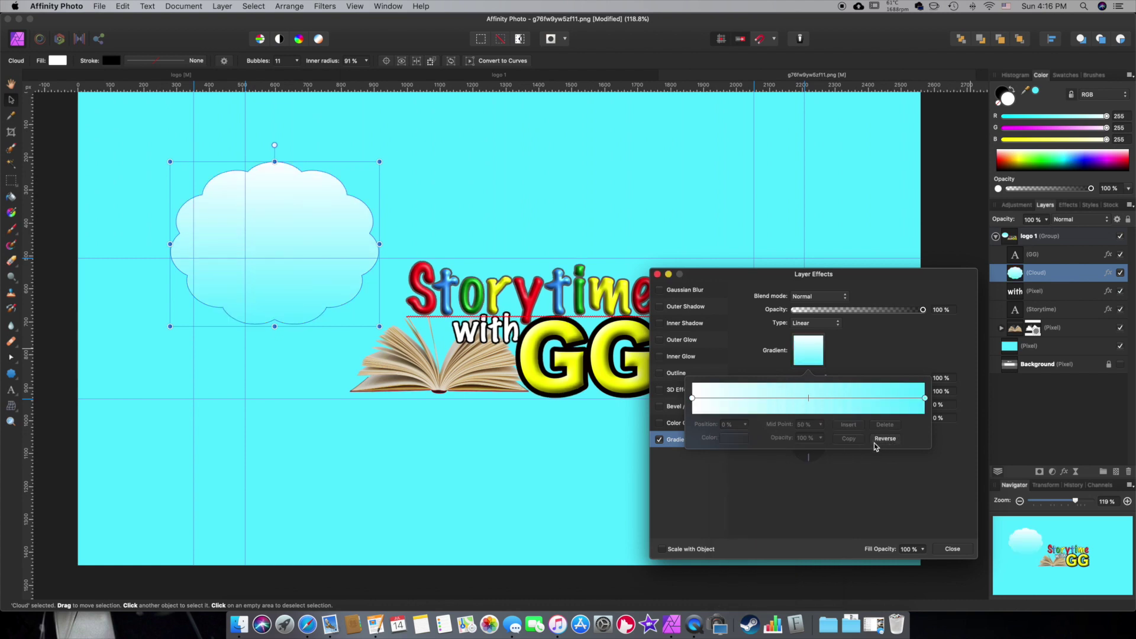
pyautogui.click(951, 549)
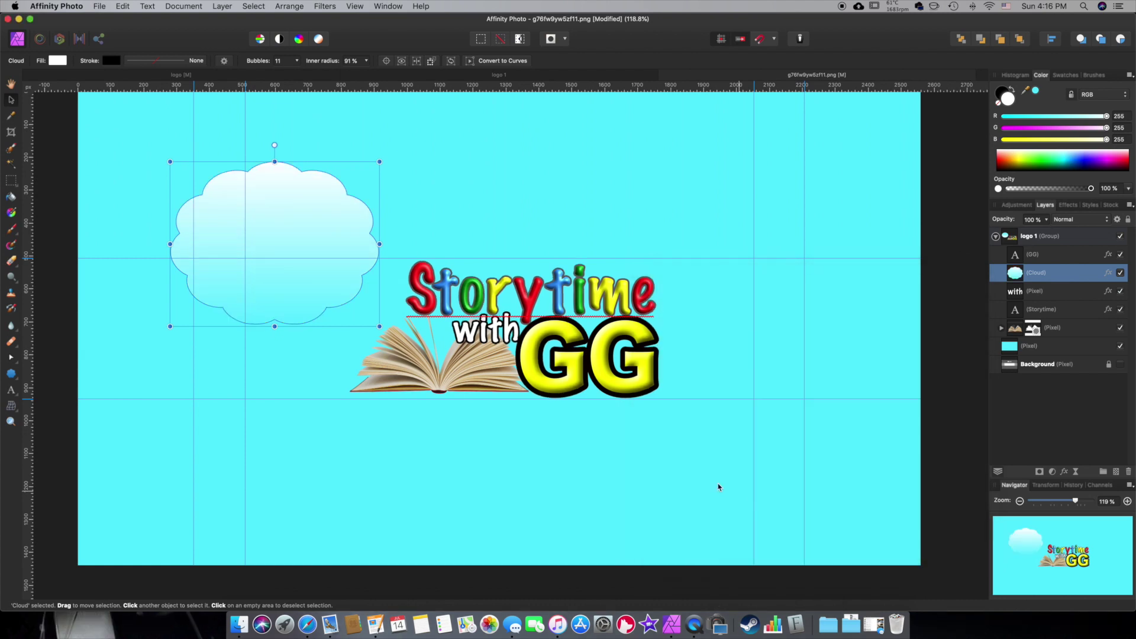
# Step: Pull the cloud out of the logo 1 group and enlarge it to 804 × 504 px beside the book
pyautogui.click(694, 475)
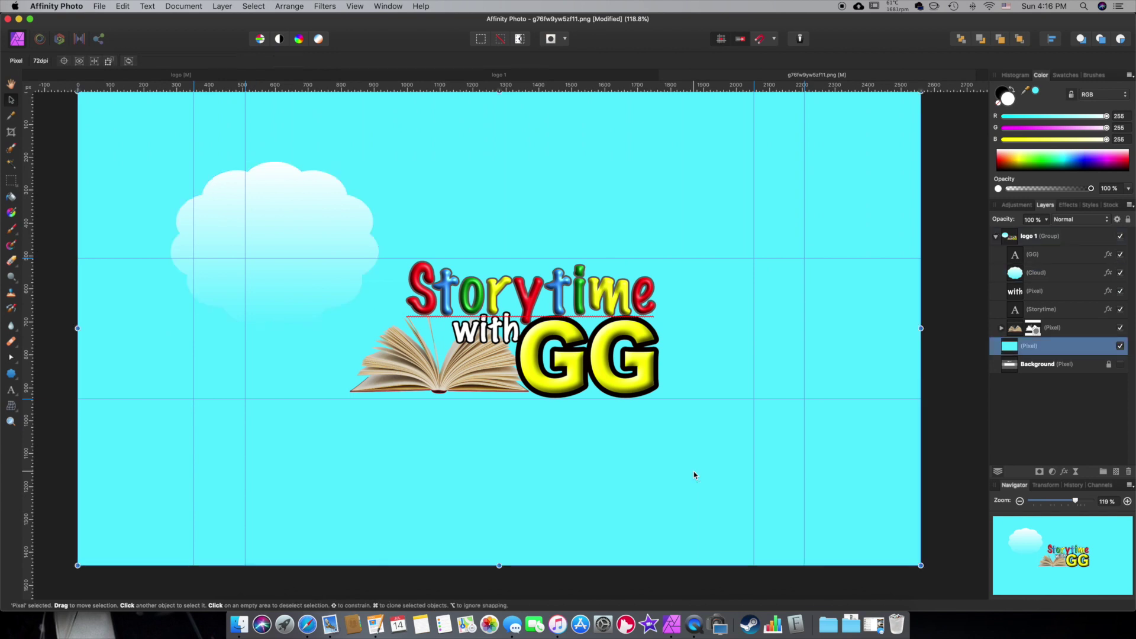
pyautogui.click(288, 211)
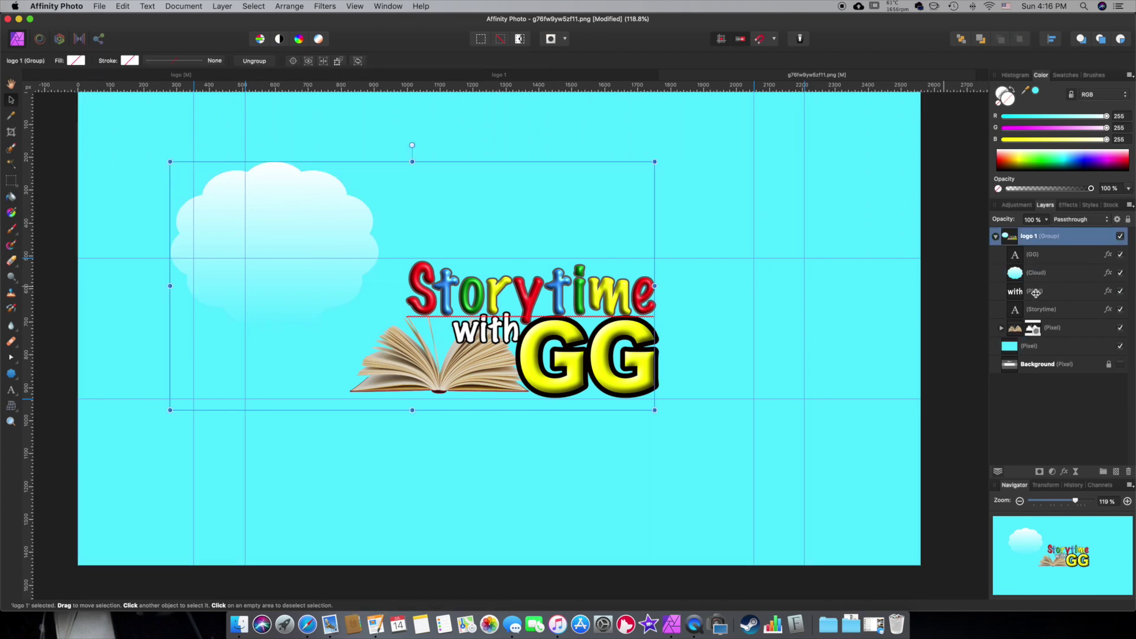
pyautogui.click(1035, 274)
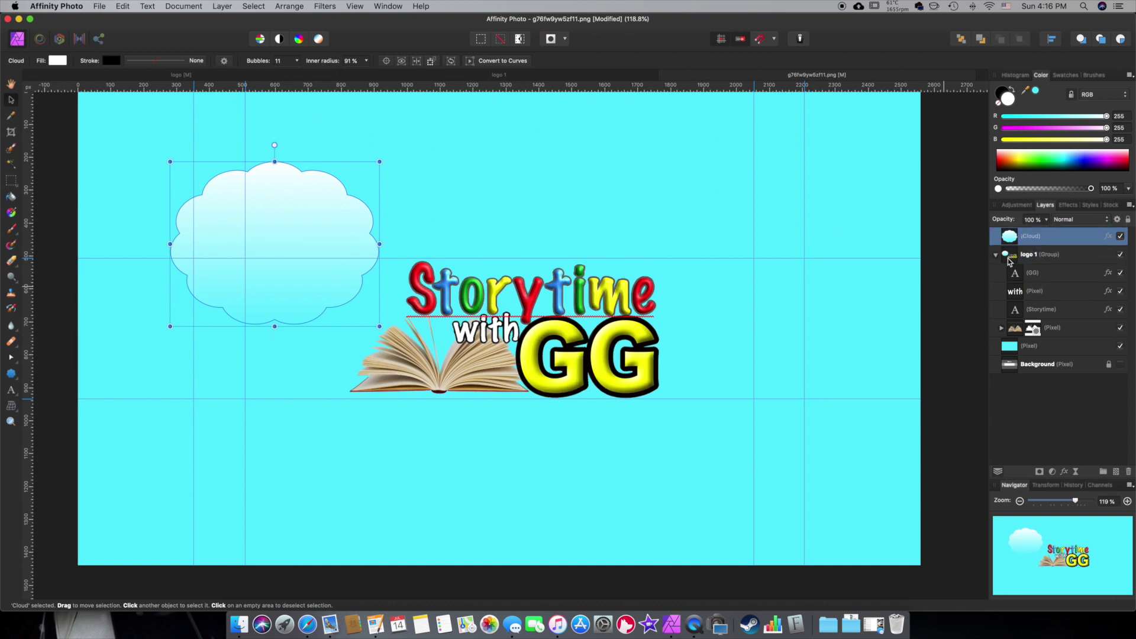
pyautogui.moveTo(1041, 272); pyautogui.dragTo(1041, 230)
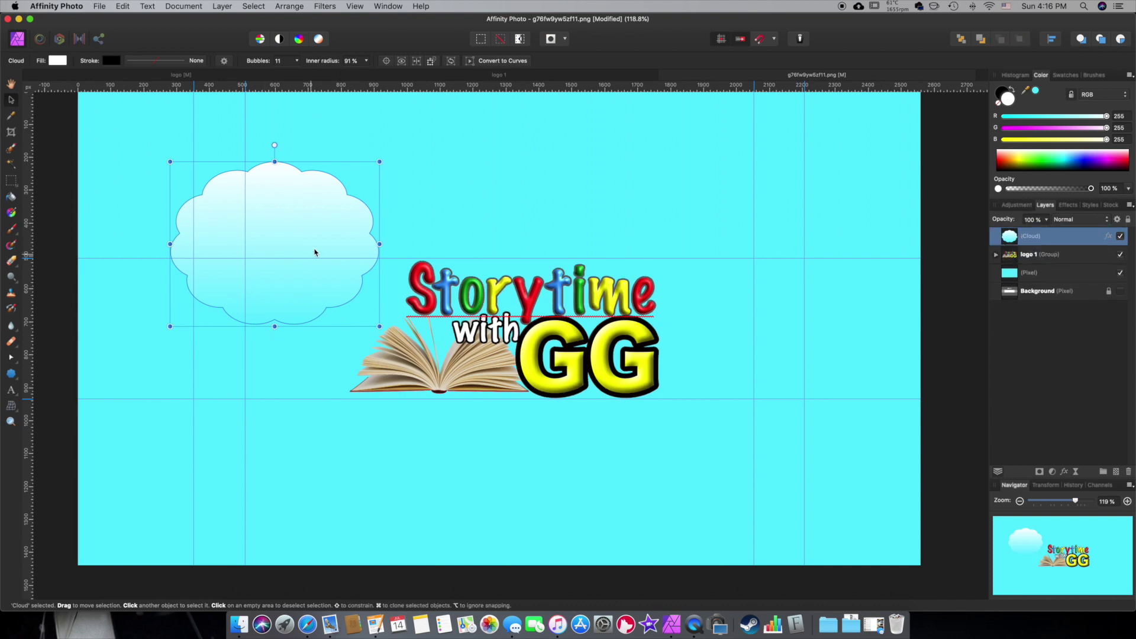
pyautogui.moveTo(317, 215); pyautogui.dragTo(268, 349)
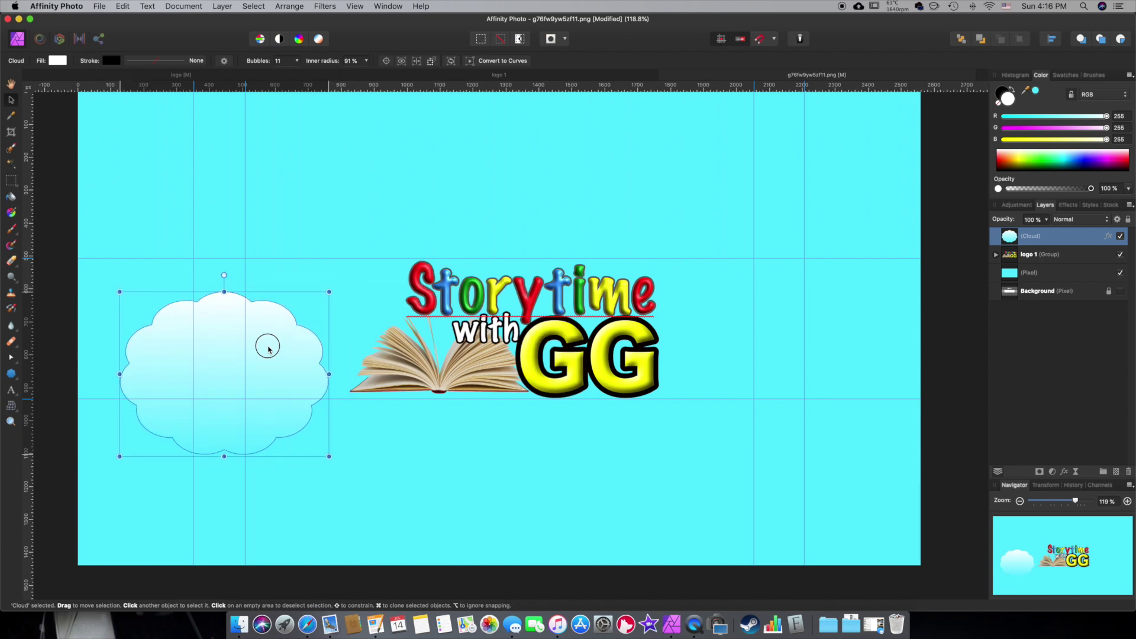
pyautogui.moveTo(328, 456); pyautogui.dragTo(385, 460)
pyautogui.moveTo(284, 329); pyautogui.dragTo(289, 312)
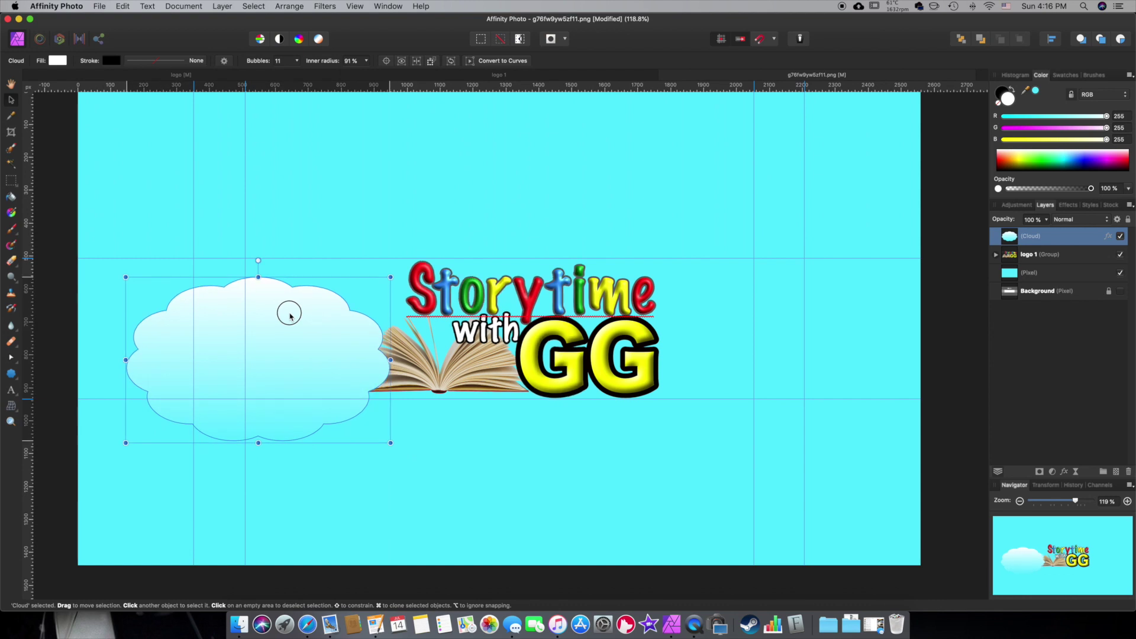
# Step: Move the cloud layer below logo 1 and Option-drag a copy to the upper right
pyautogui.moveTo(1013, 237); pyautogui.dragTo(1017, 265)
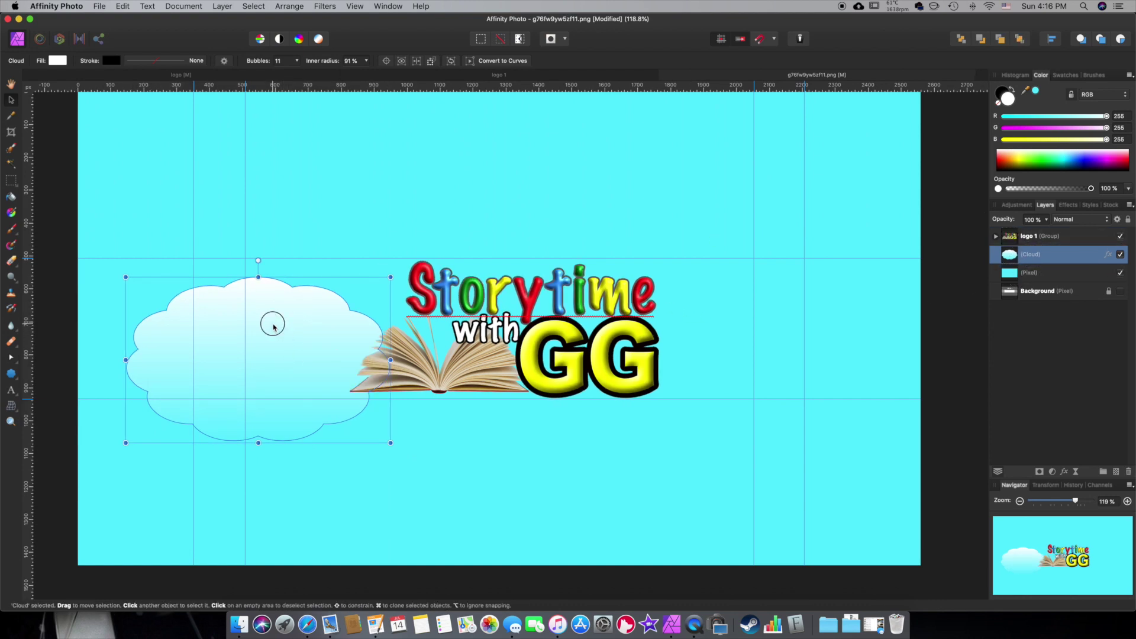
pyautogui.moveTo(272, 325); pyautogui.dragTo(262, 358)
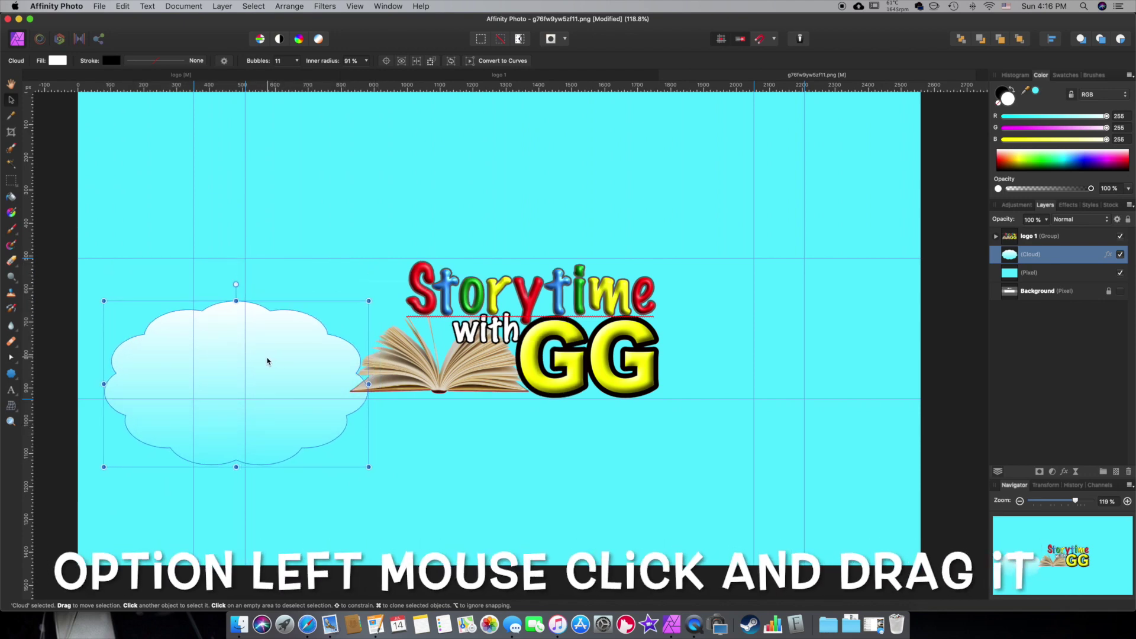
pyautogui.moveTo(261, 352); pyautogui.dragTo(743, 240)
pyautogui.click(228, 235)
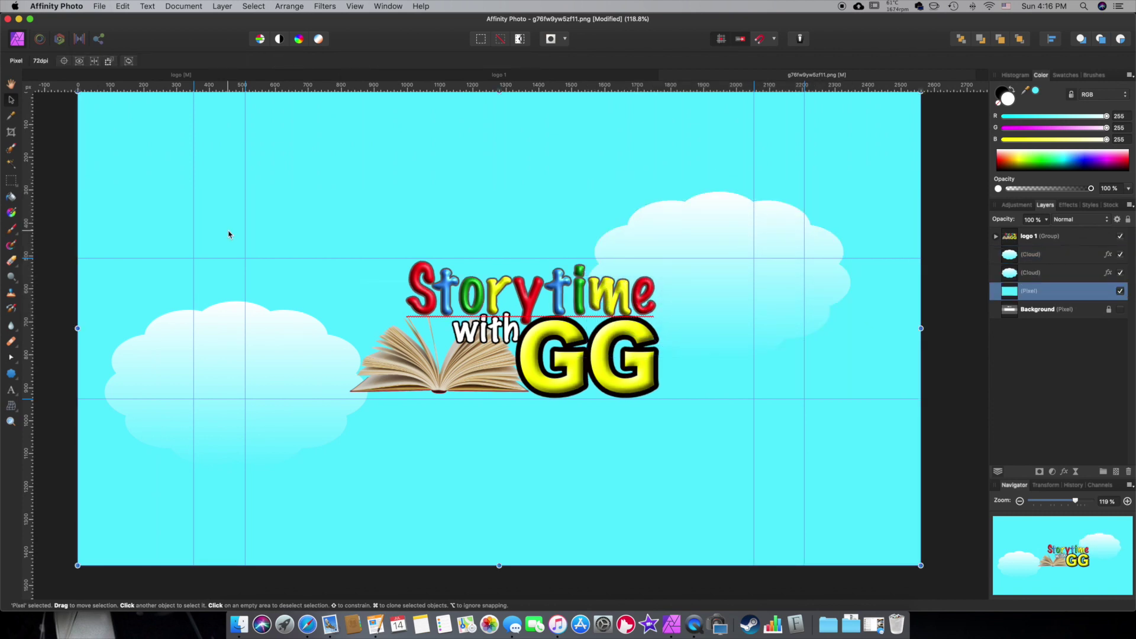
pyautogui.click(355, 6)
pyautogui.click(393, 86)
# Step: Uncheck View > Show Guides so the banner shows without guide lines, then select the left cloud
pyautogui.click(393, 86)
pyautogui.click(357, 6)
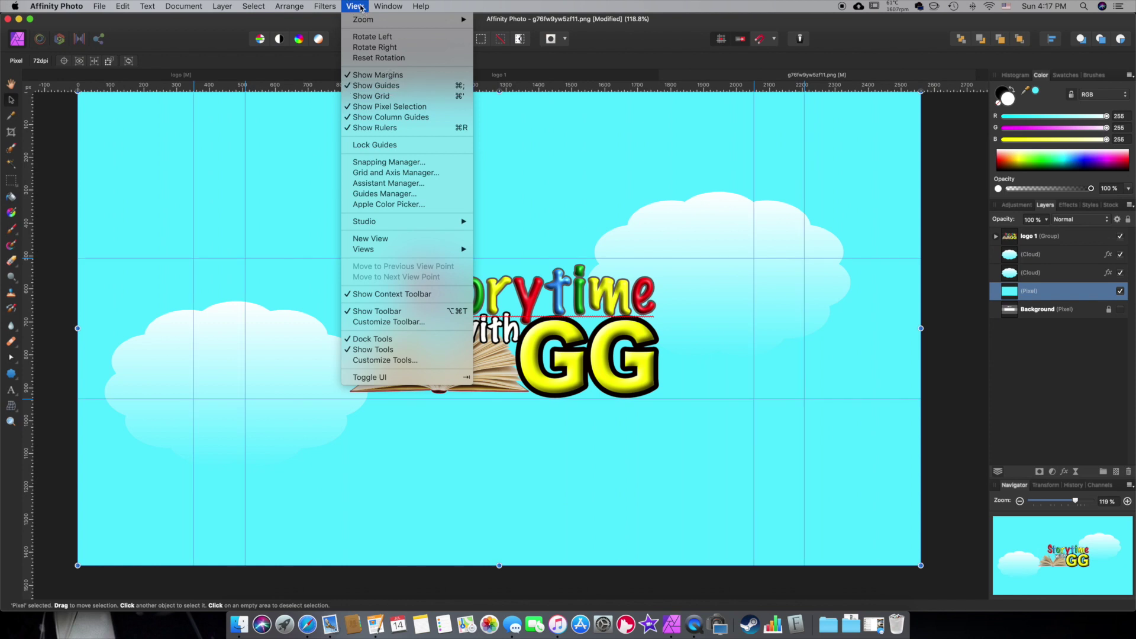
pyautogui.click(398, 89)
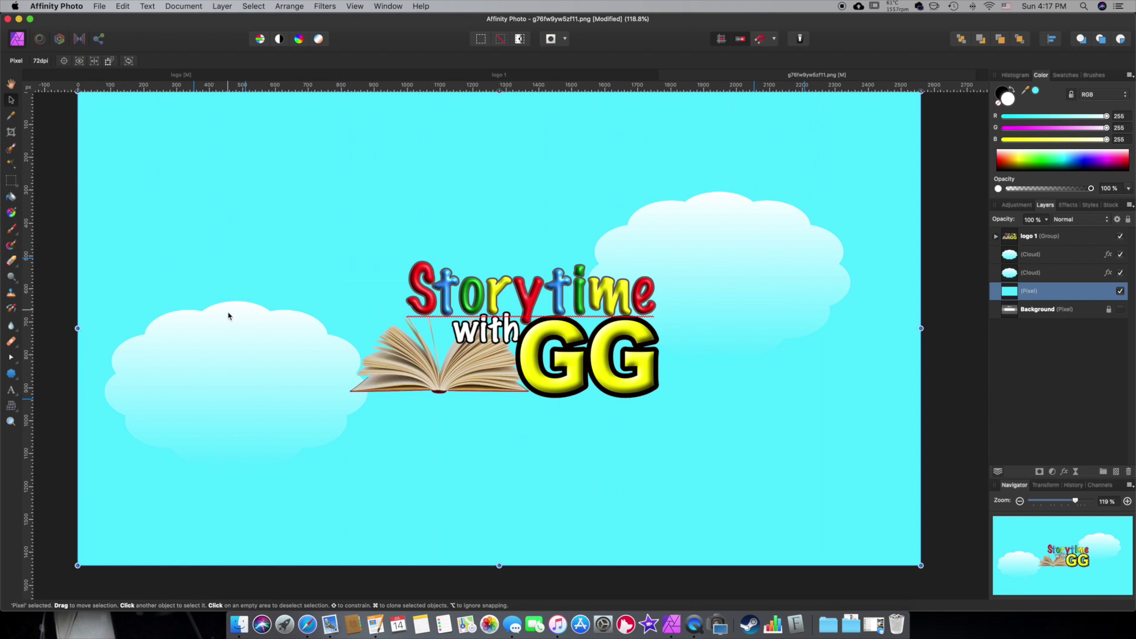
pyautogui.click(238, 328)
# Step: Reposition the left and right clouds and stack the centre cloud above another cloud layer
pyautogui.moveTo(250, 326); pyautogui.dragTo(290, 261)
pyautogui.click(766, 248)
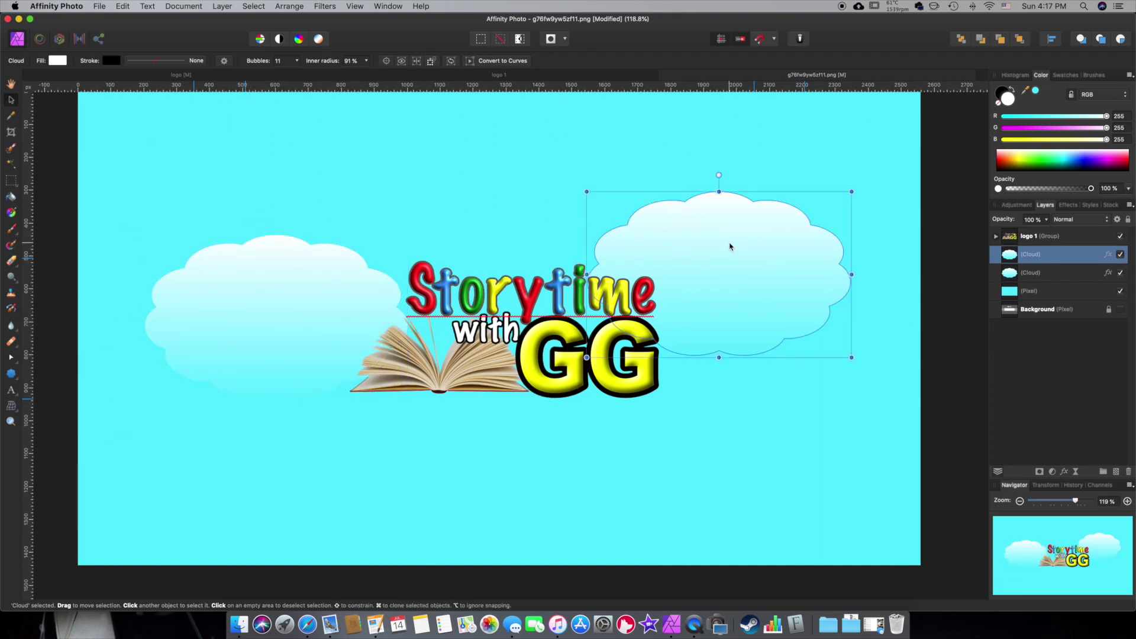
pyautogui.moveTo(729, 246); pyautogui.dragTo(733, 290)
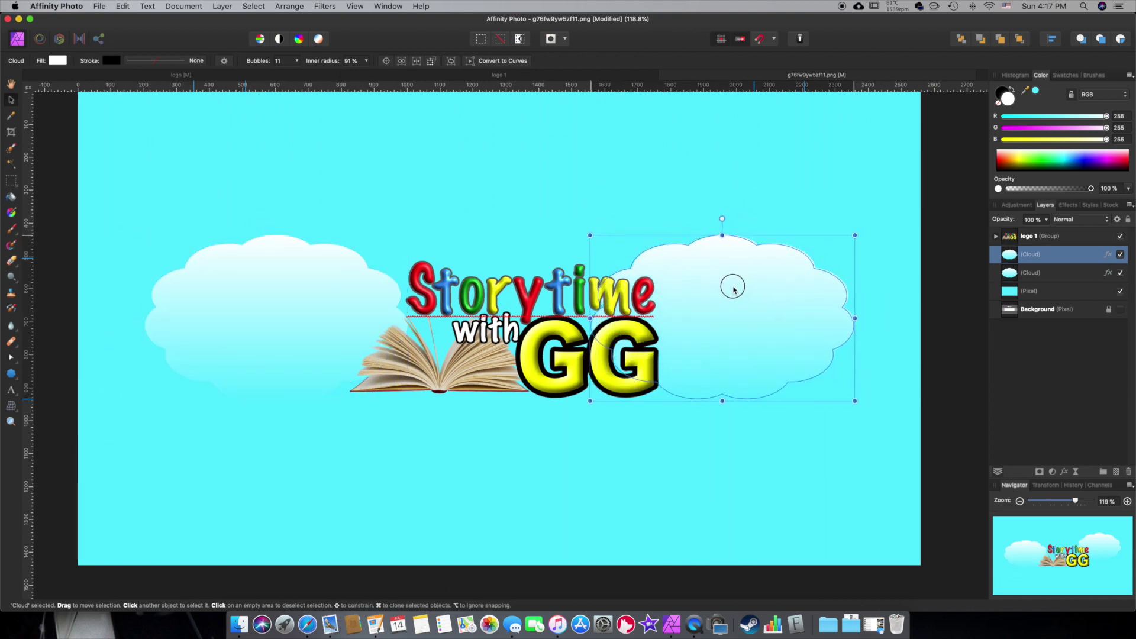
pyautogui.click(310, 287)
pyautogui.moveTo(276, 304)
pyautogui.mouseDown()
pyautogui.moveTo(523, 273)
pyautogui.moveTo(502, 264)
pyautogui.mouseUp()
pyautogui.click(675, 436)
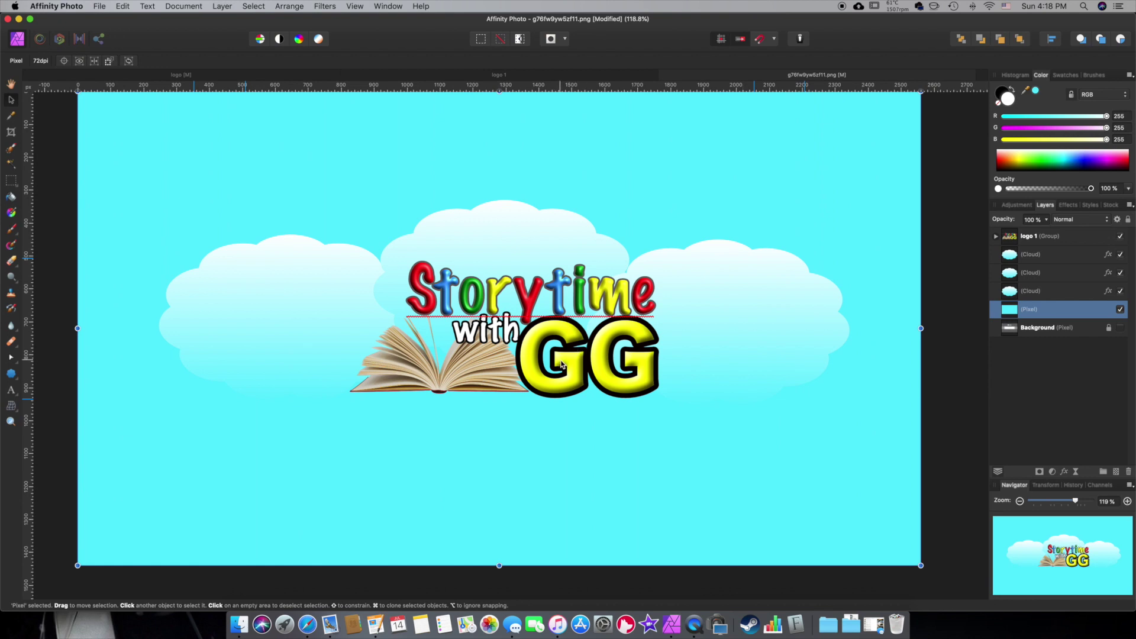
pyautogui.click(568, 233)
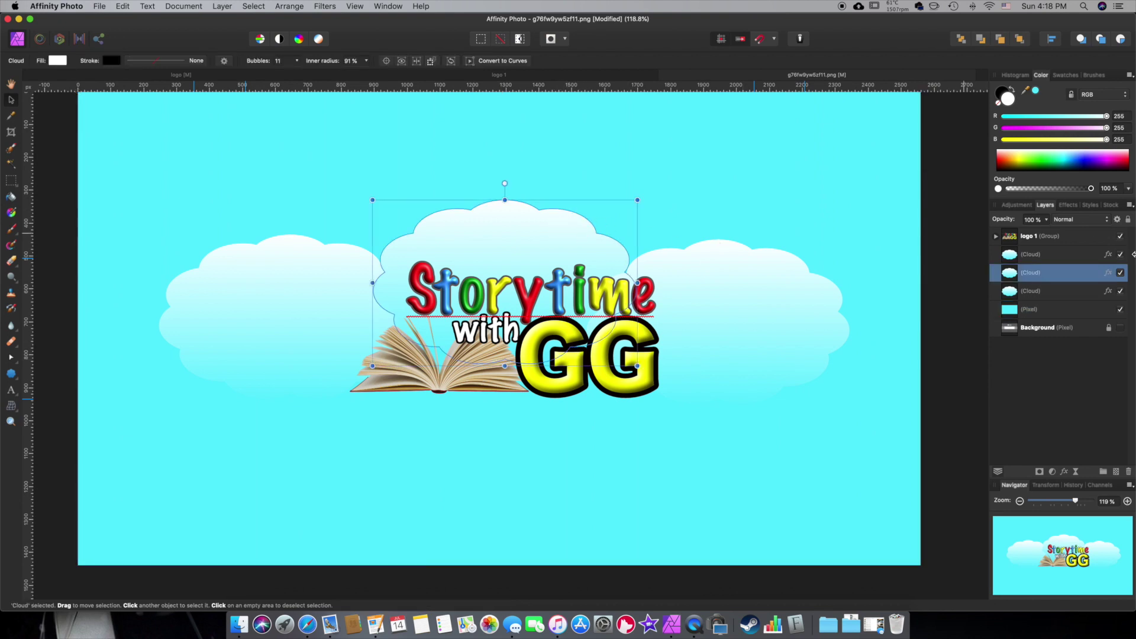
pyautogui.moveTo(1014, 278); pyautogui.dragTo(1013, 251)
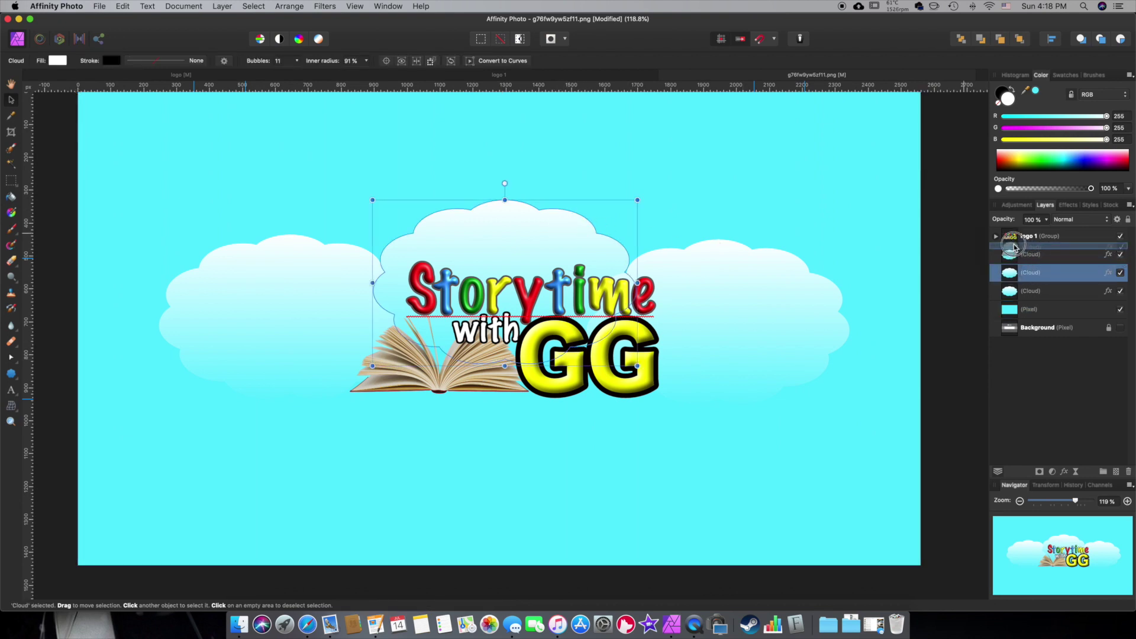
pyautogui.click(831, 269)
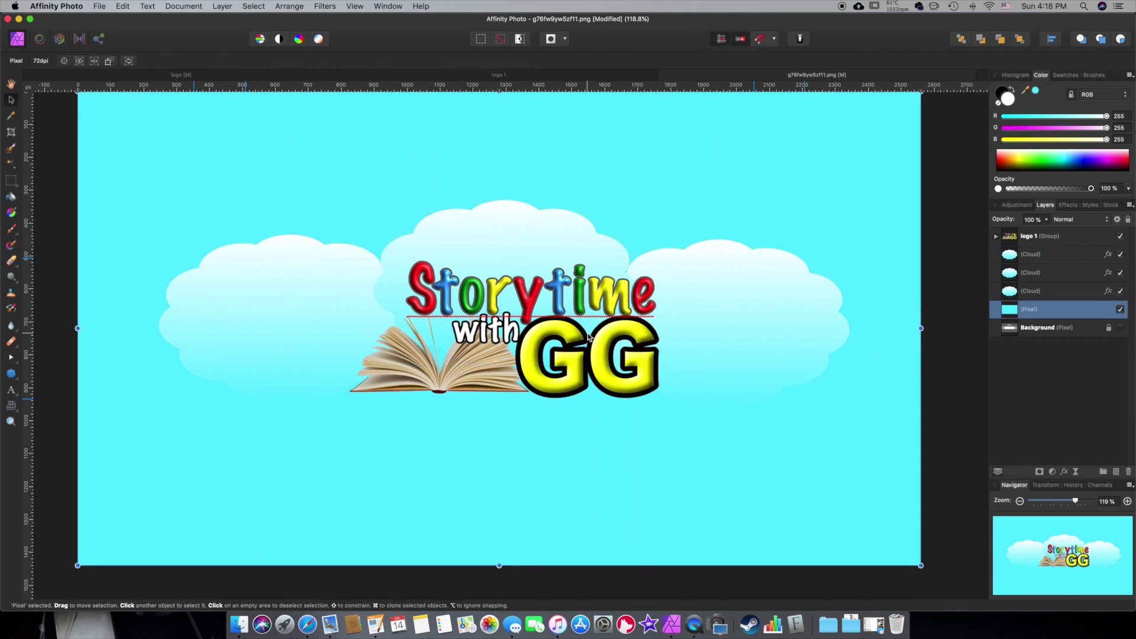
# Step: Shift the right cloud down-left and make two Cmd+J copies, one behind the book, one on top
pyautogui.click(774, 271)
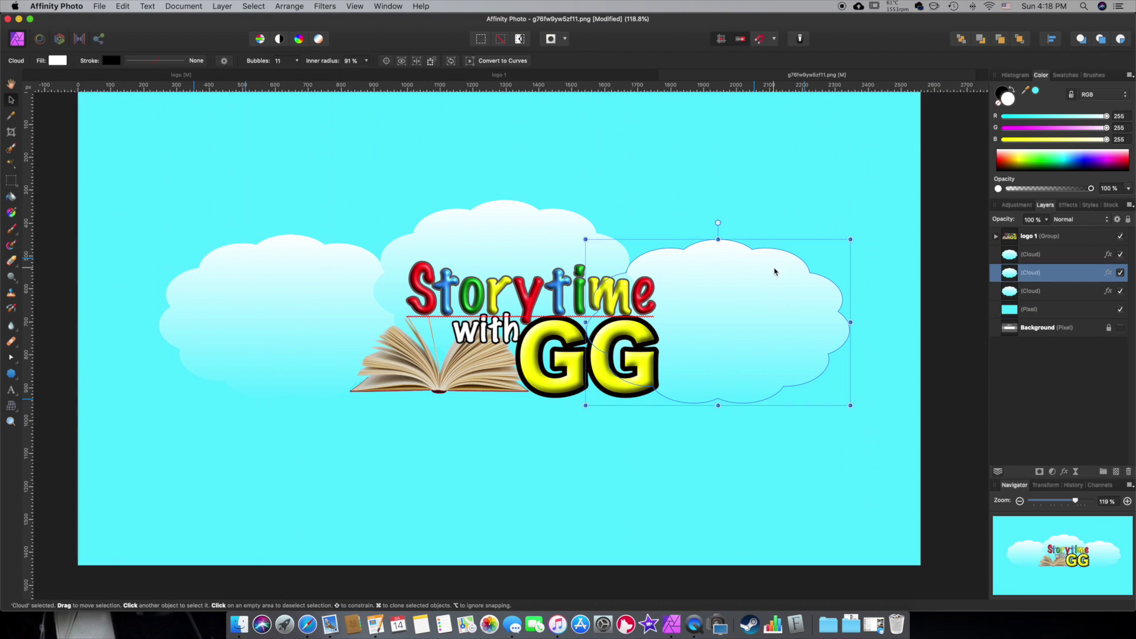
pyautogui.moveTo(772, 272); pyautogui.dragTo(707, 301)
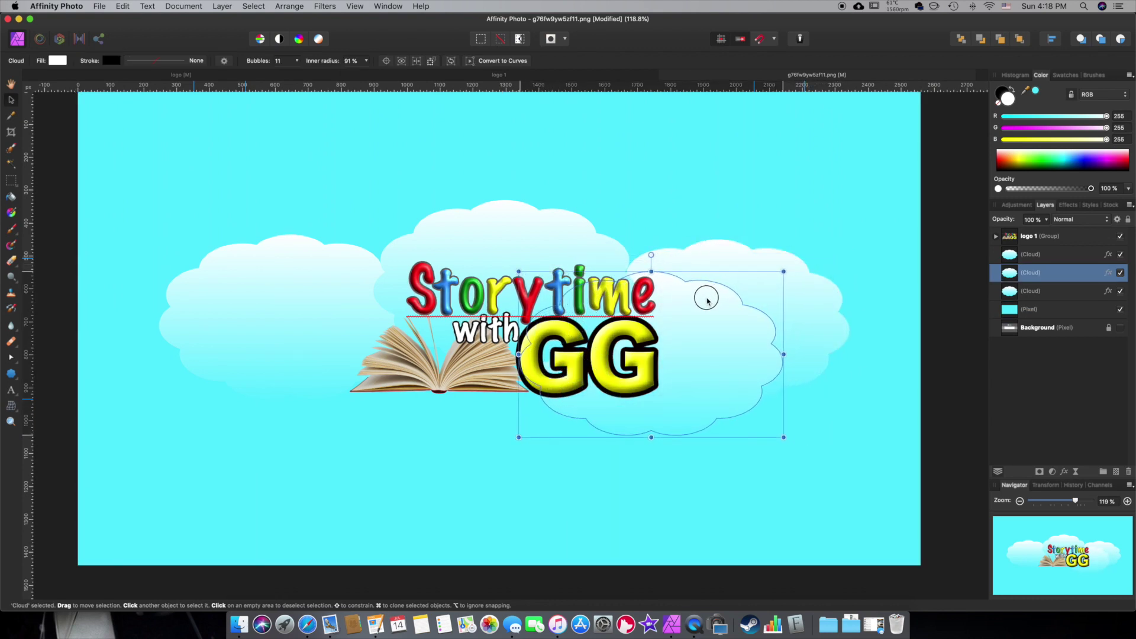
pyautogui.press('super+j')
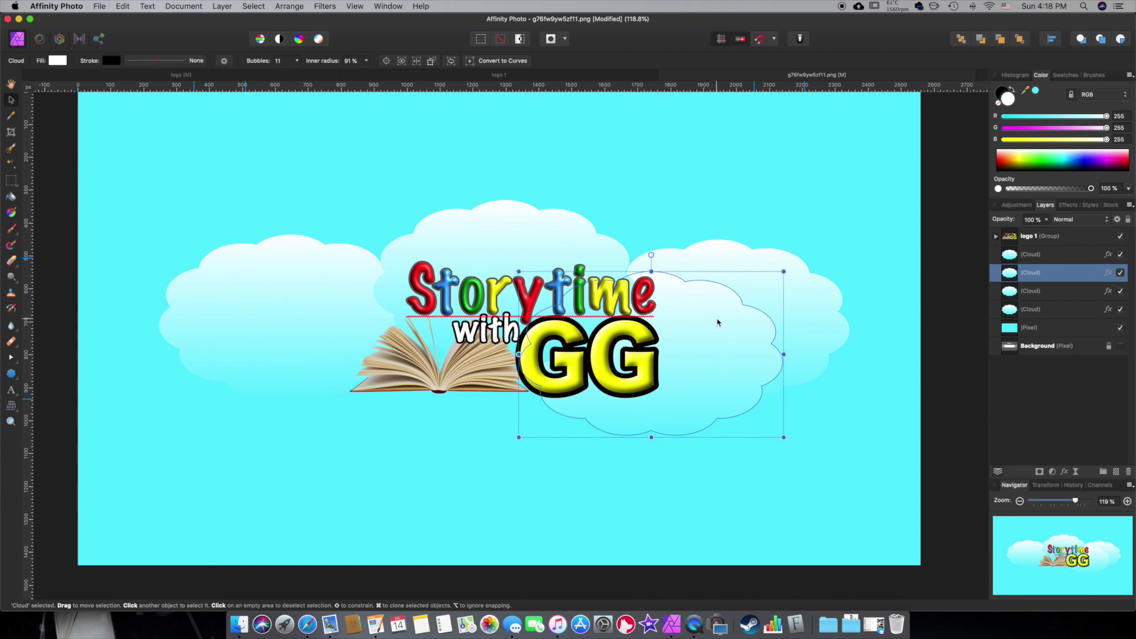
pyautogui.moveTo(717, 322); pyautogui.dragTo(503, 335)
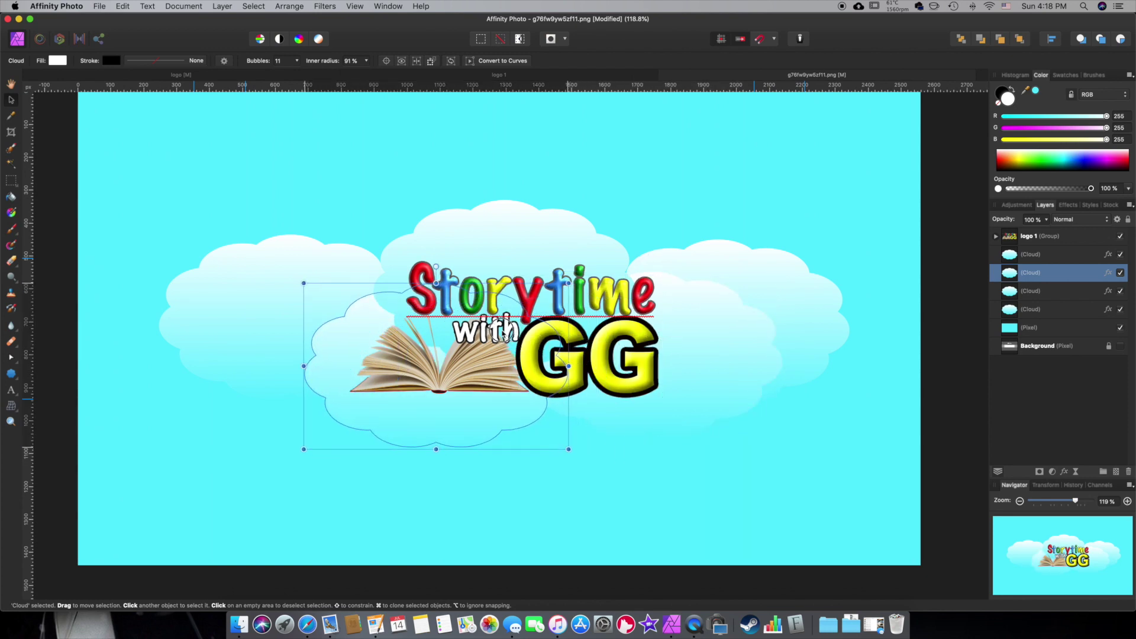
pyautogui.press('super+j')
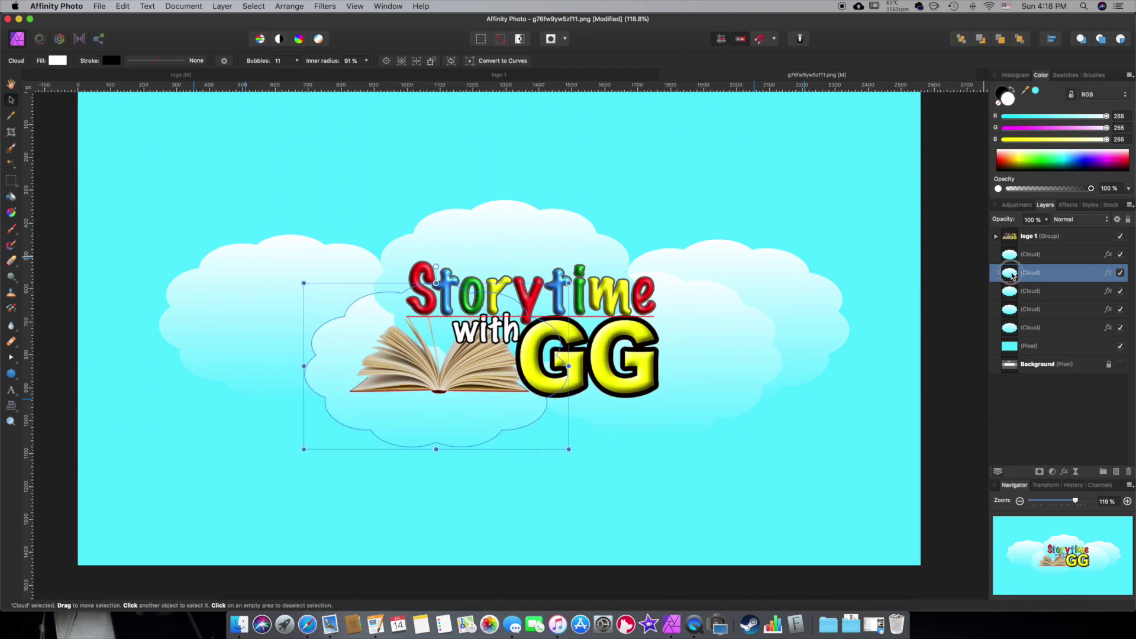
pyautogui.moveTo(1012, 274); pyautogui.dragTo(1012, 247)
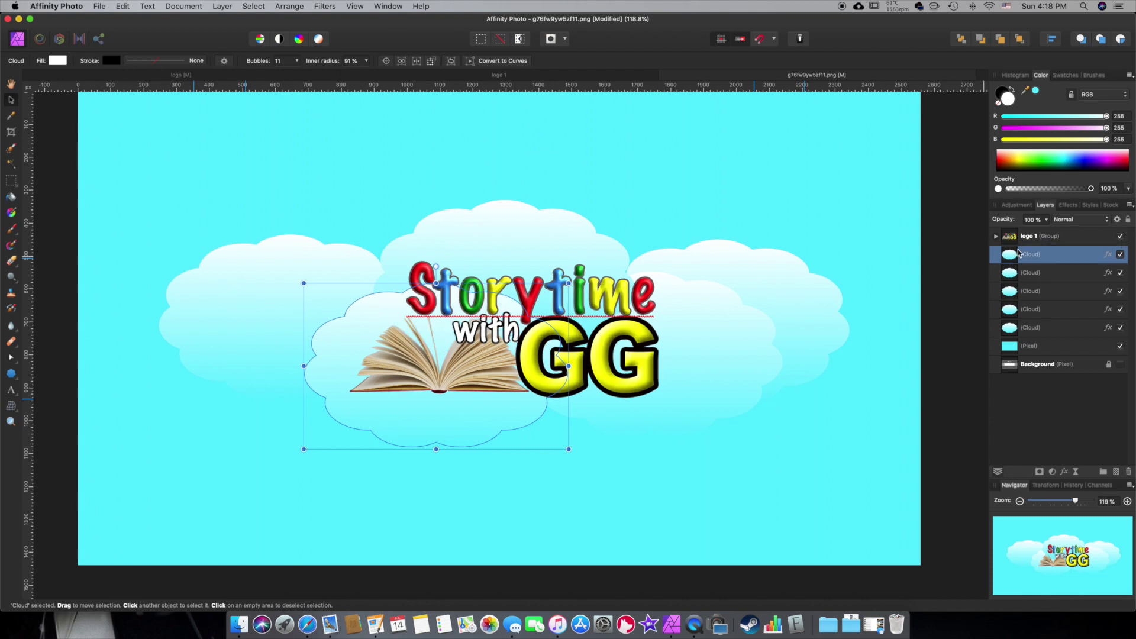
pyautogui.click(871, 254)
pyautogui.click(964, 303)
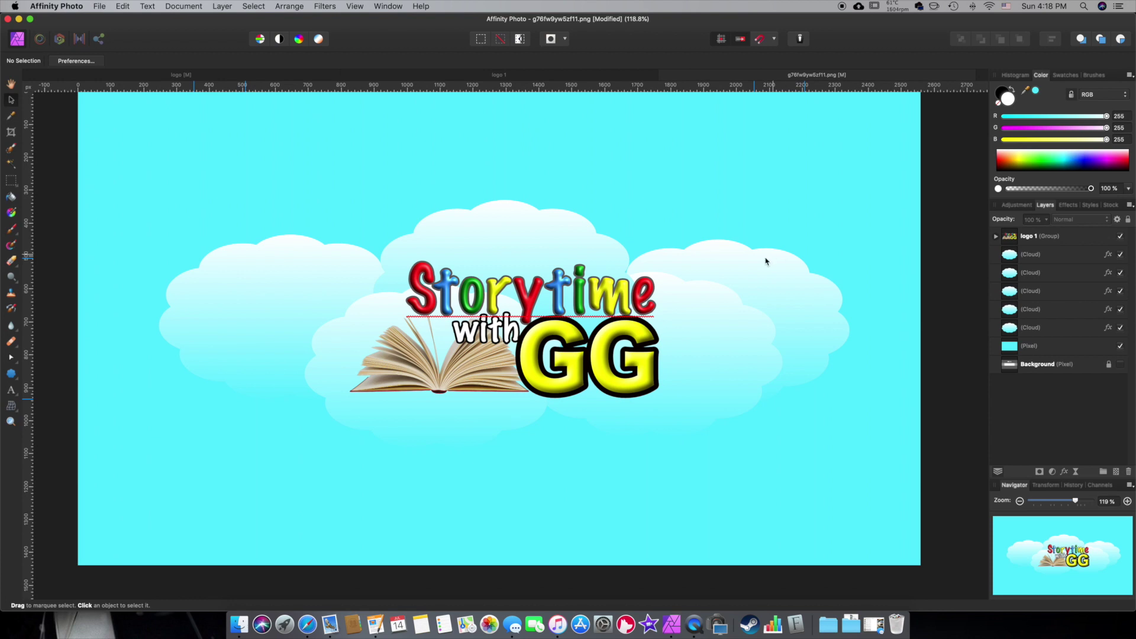
# Step: Turn View > Show Guides back on to display the safe-area guide lines
pyautogui.hscroll(-2, 945, 308)
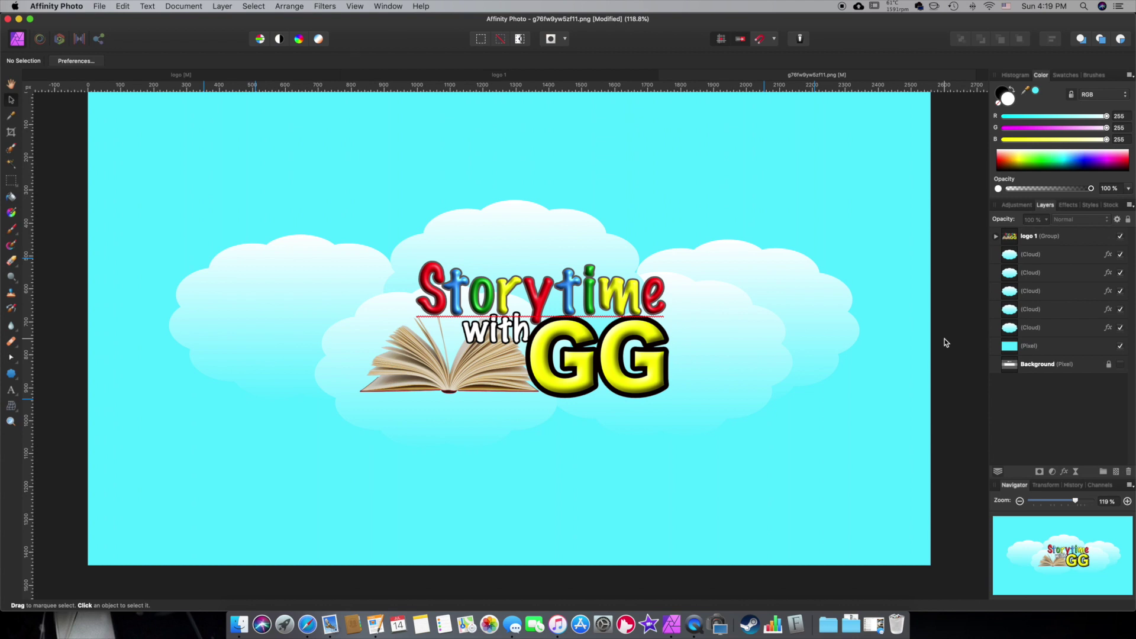
pyautogui.click(355, 6)
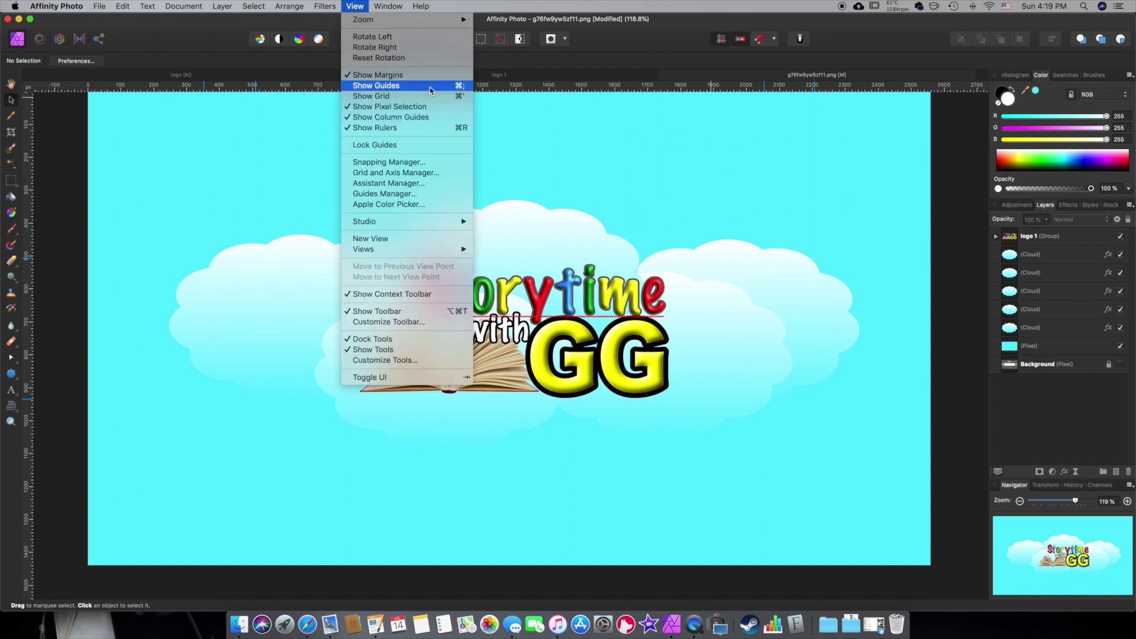
pyautogui.click(430, 87)
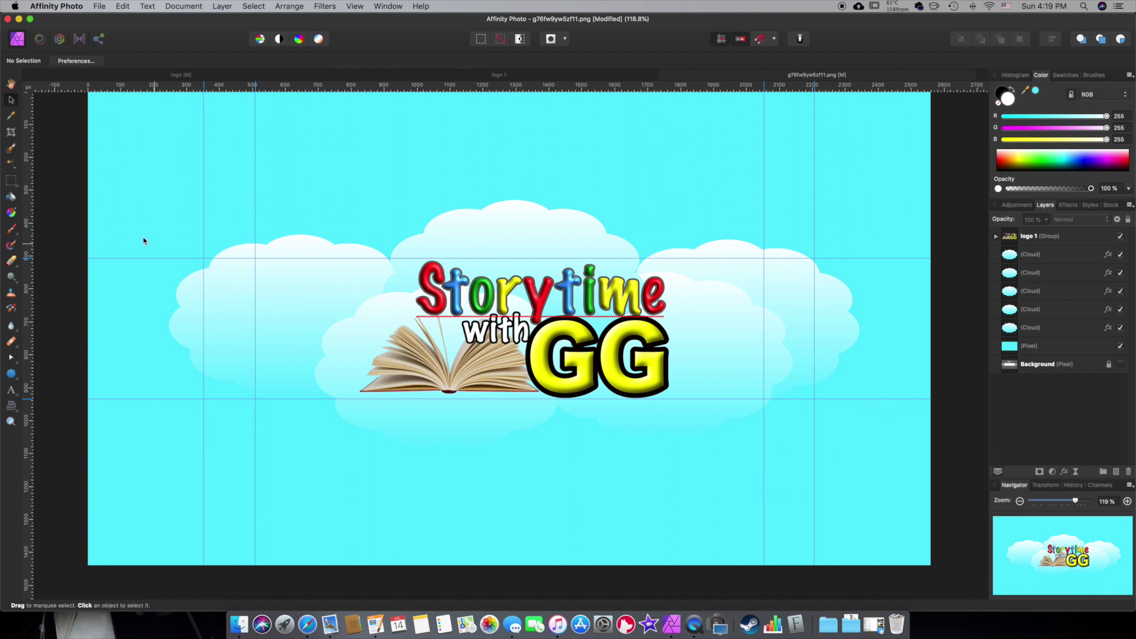
pyautogui.scroll(2, 95, 224)
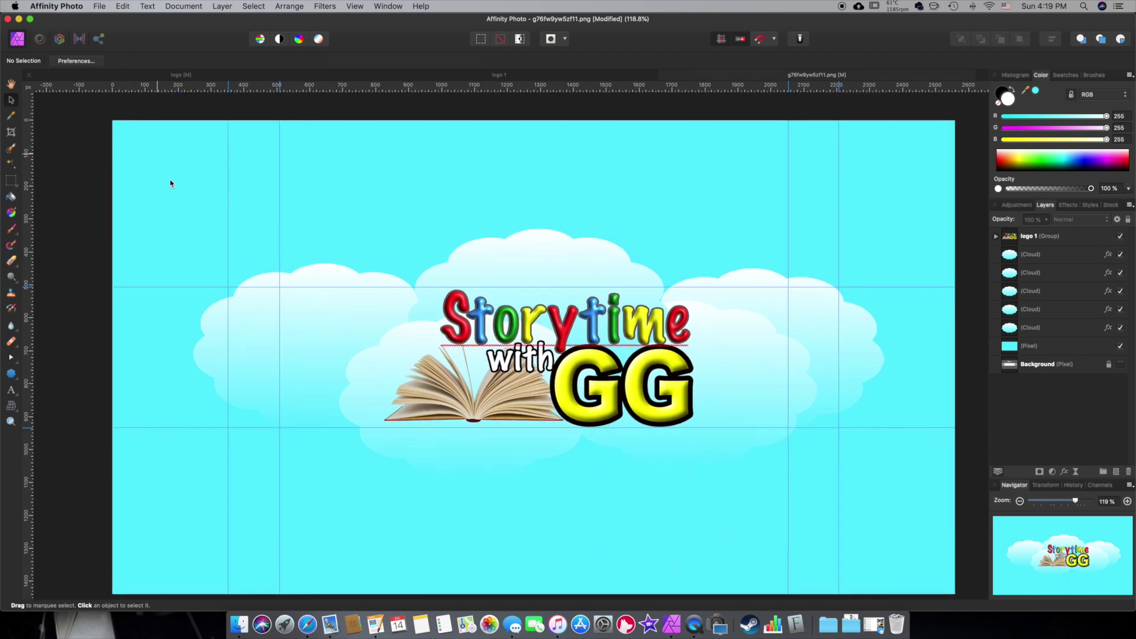
pyautogui.click(98, 7)
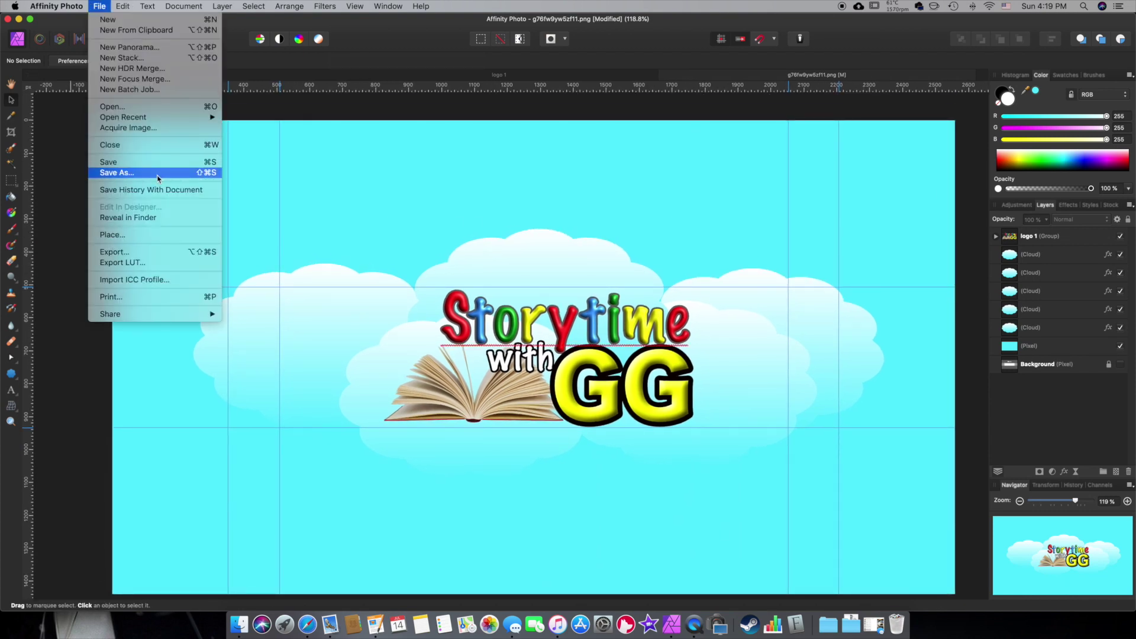
# Step: Save the banner project as 'youtube header' using Save As
pyautogui.click(158, 178)
pyautogui.write('youtube header')
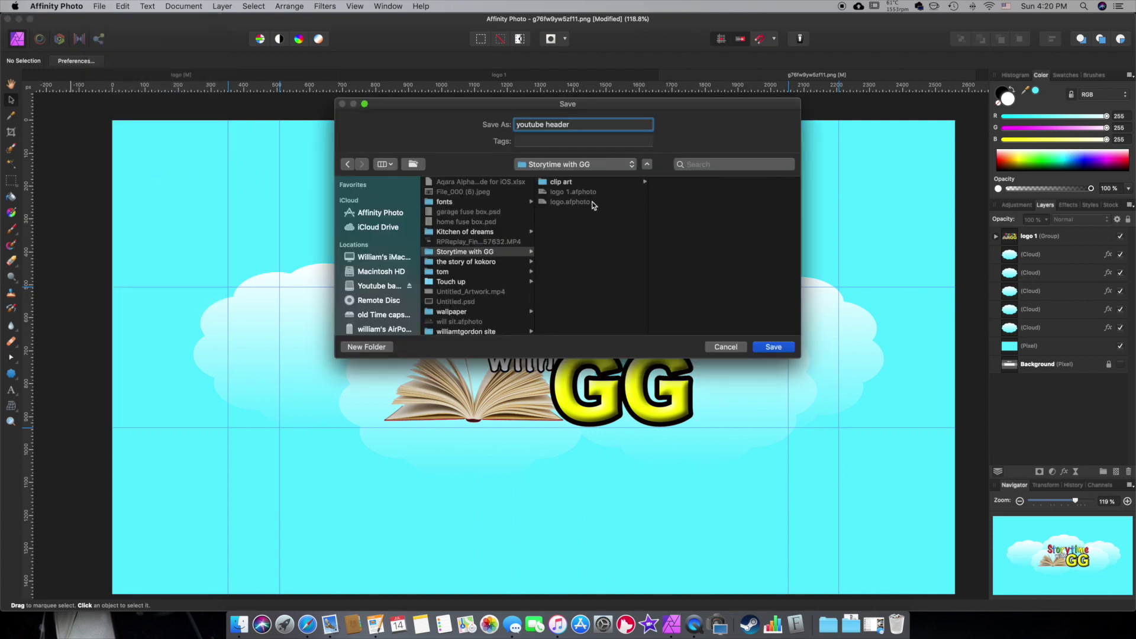
pyautogui.click(787, 351)
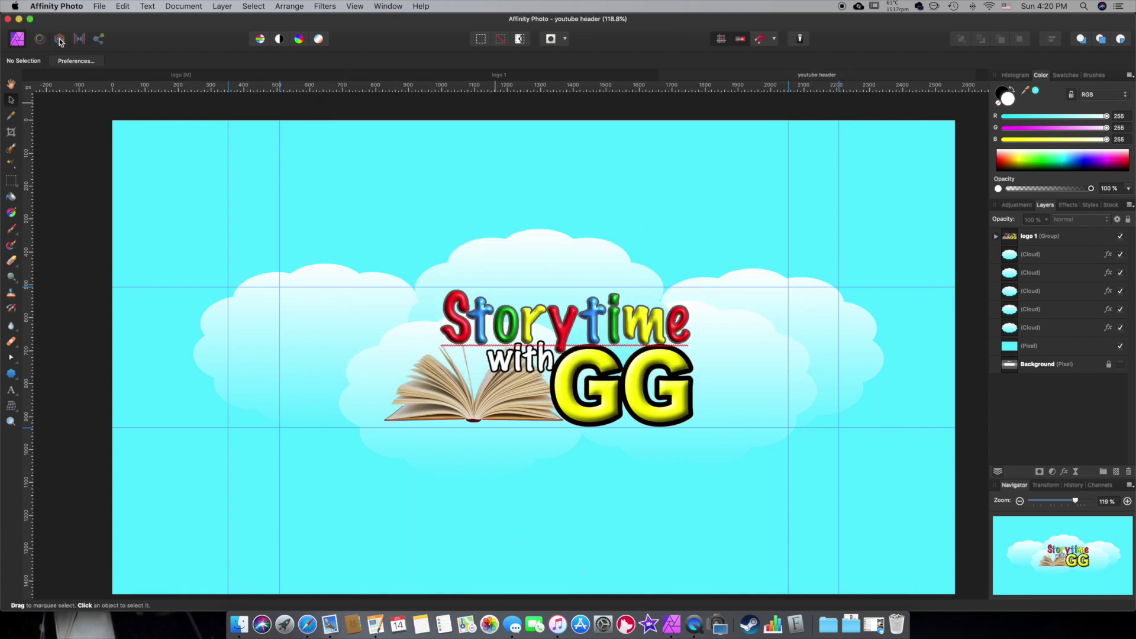
# Step: Export the banner as a JPEG at quality 100 to the Desktop
pyautogui.click(99, 6)
pyautogui.click(154, 247)
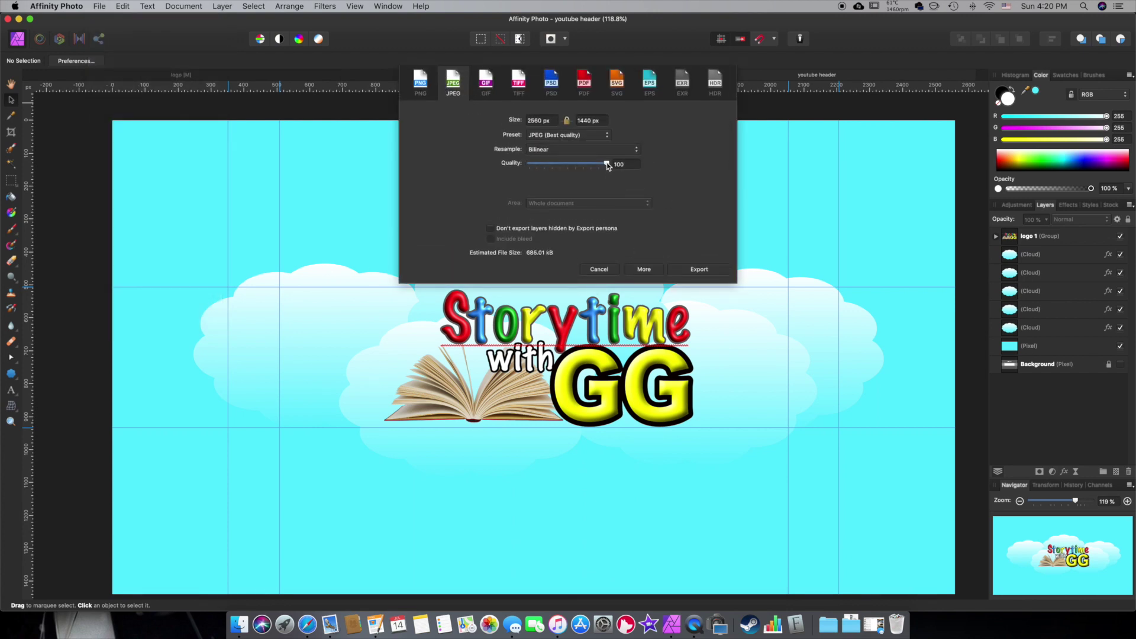
pyautogui.moveTo(607, 165); pyautogui.dragTo(600, 168)
pyautogui.moveTo(606, 170)
pyautogui.mouseDown()
pyautogui.moveTo(642, 153)
pyautogui.moveTo(602, 168)
pyautogui.mouseUp()
pyautogui.press('Return')
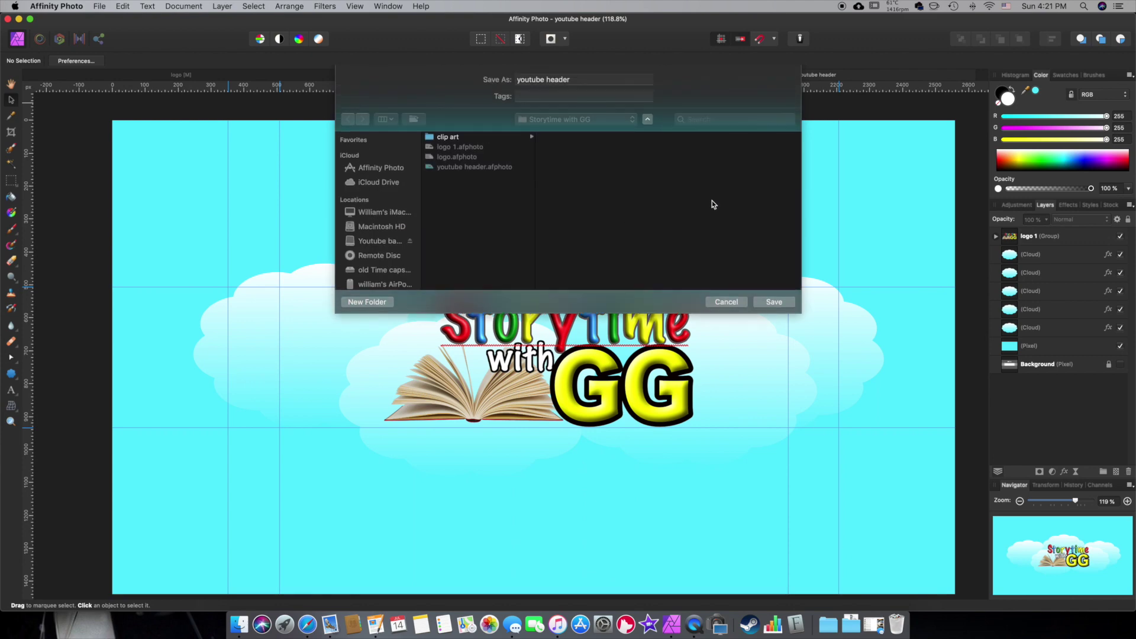
pyautogui.press('super+shift+d')
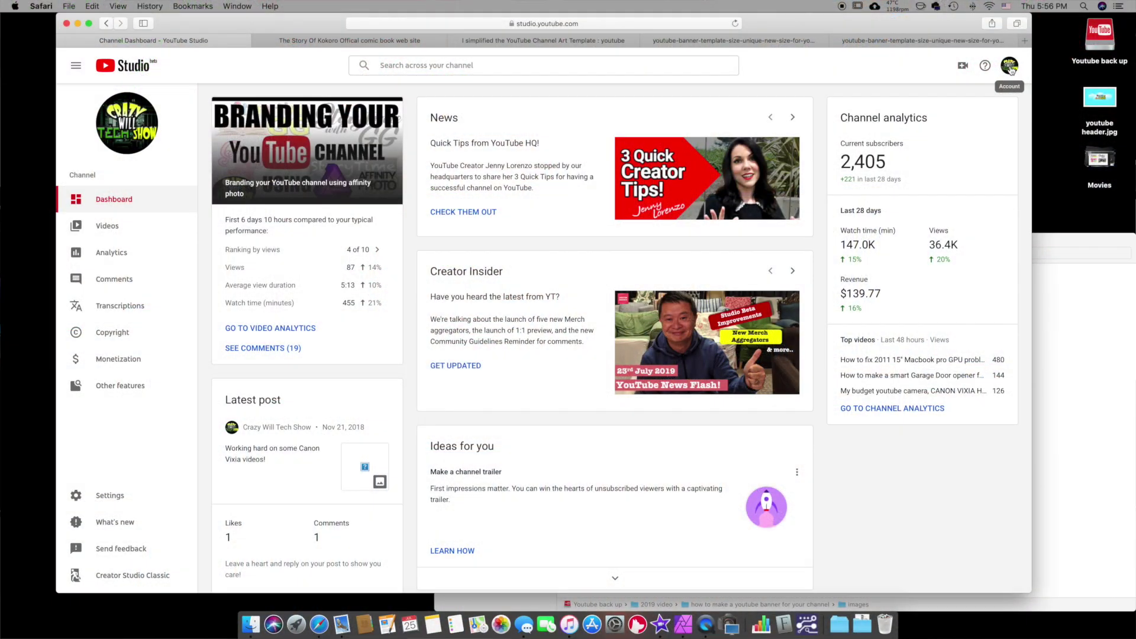
# Step: Go from the account avatar menu to Your channel's public YouTube page
pyautogui.click(1009, 67)
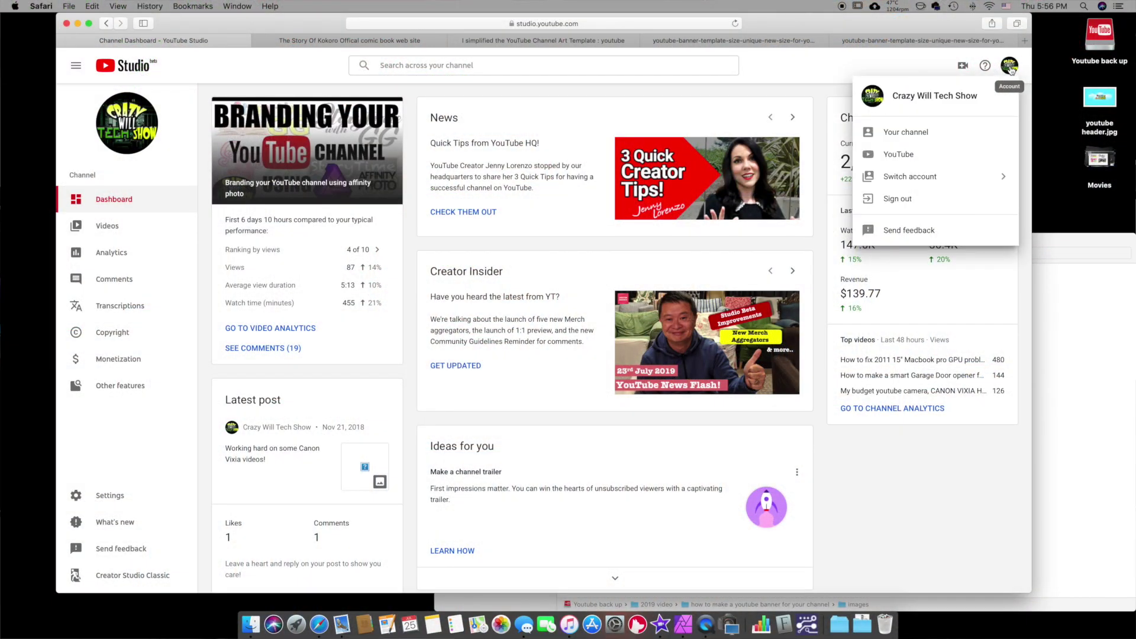
pyautogui.click(943, 144)
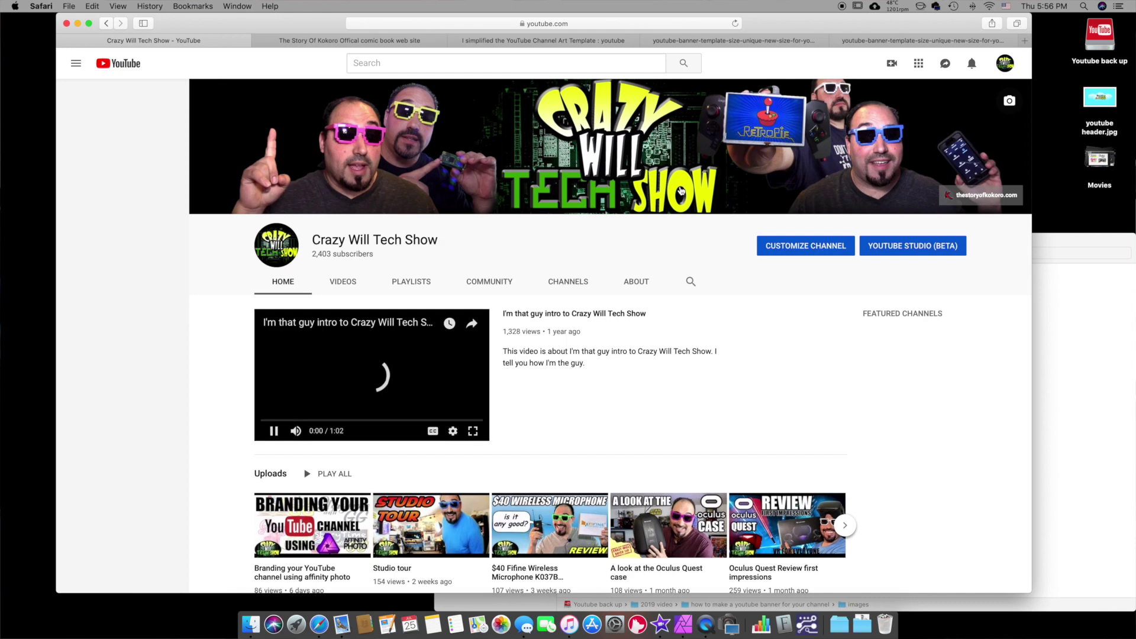
pyautogui.click(1010, 101)
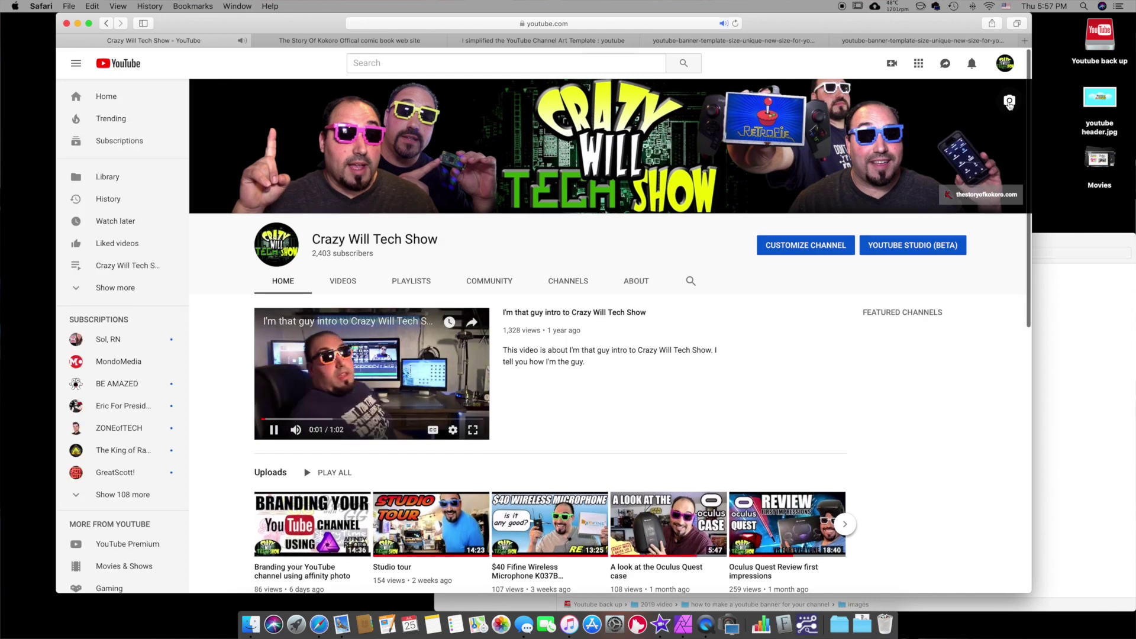